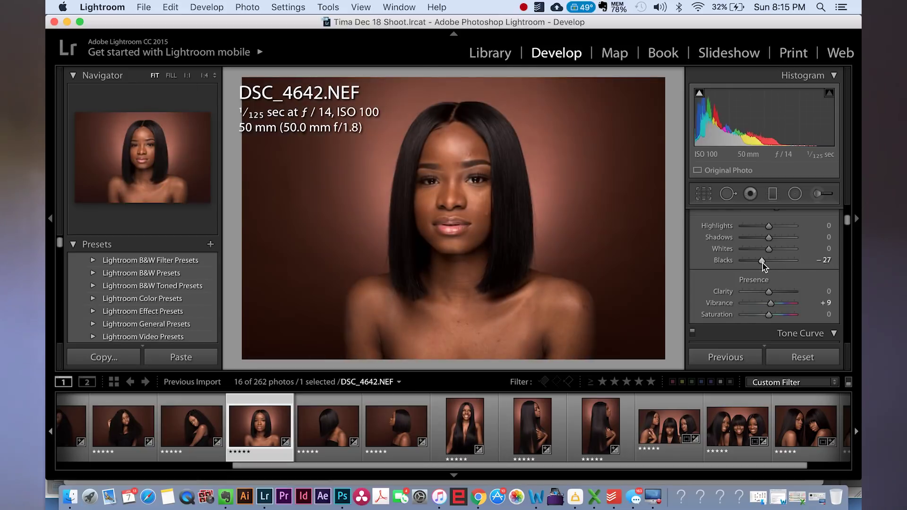
{"action": "left_click", "coordinate": [183, 442]}
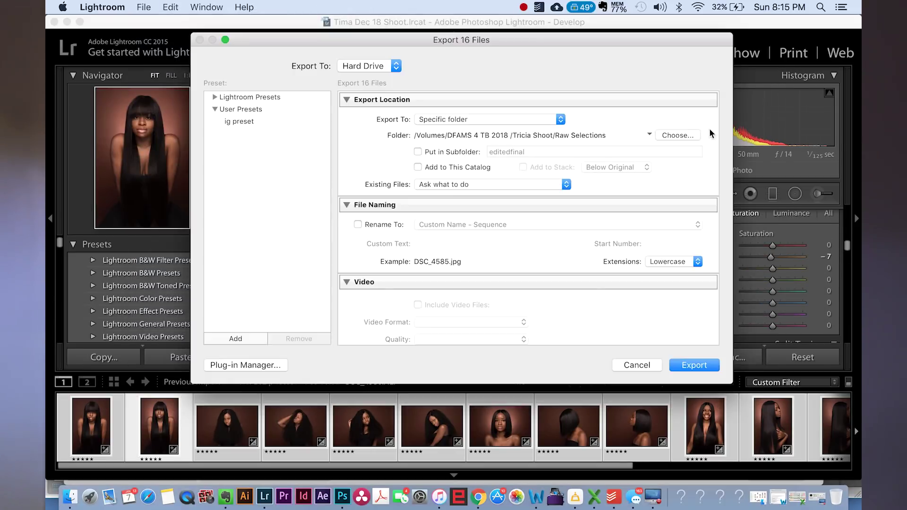
{"action": "left_click", "coordinate": [674, 133]}
{"action": "left_click", "coordinate": [451, 60]}
{"action": "left_click", "coordinate": [454, 130]}
{"action": "left_click", "coordinate": [451, 60]}
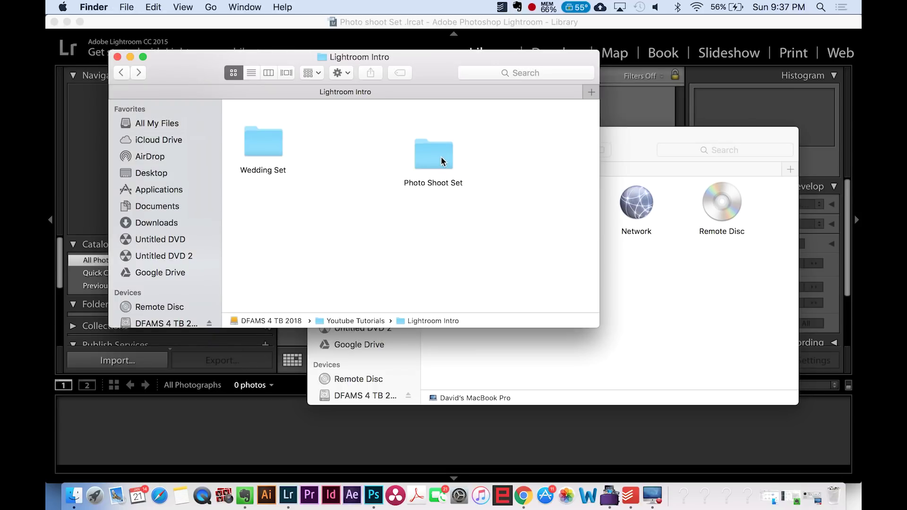
Open the Photo Shoot Set folder in Finder, look over its NEF files, and switch back to Lightroom
{"action": "left_click", "coordinate": [443, 159]}
{"action": "double_click", "coordinate": [442, 159]}
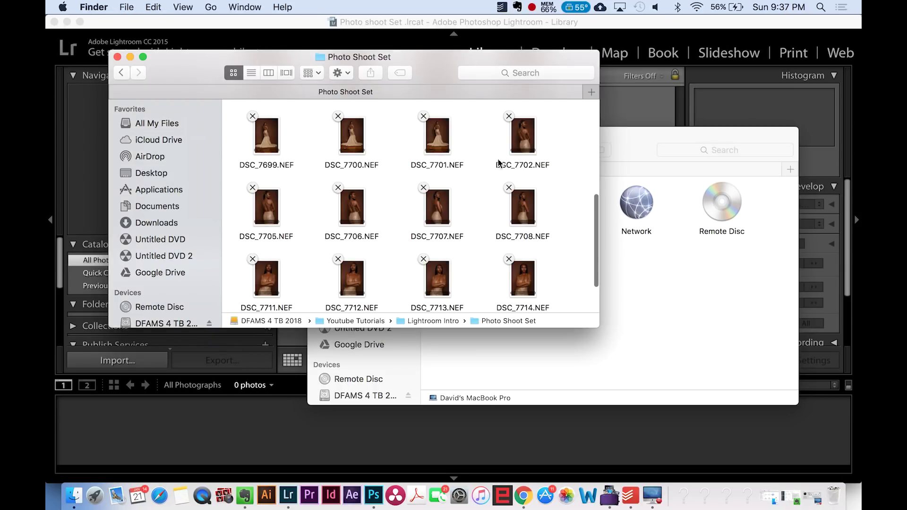
{"action": "left_click", "coordinate": [438, 24]}
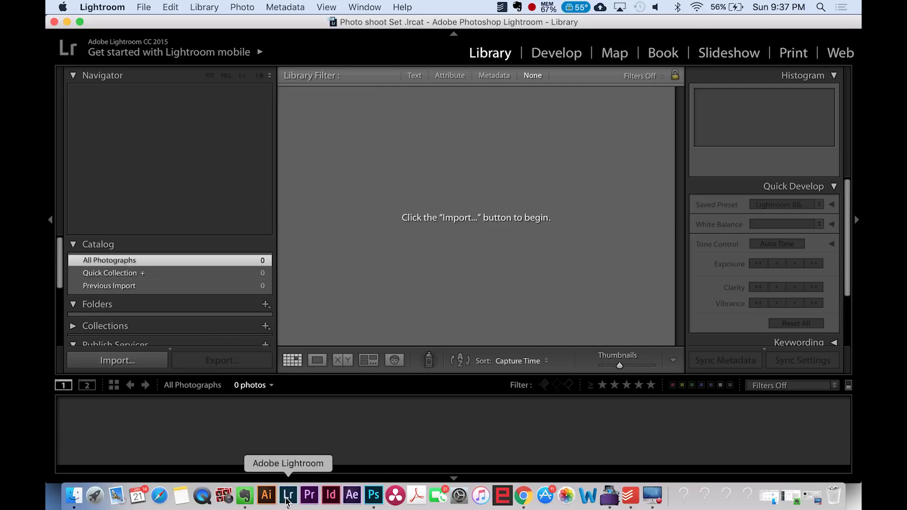
Create a new catalog named "Photo shoot Set Tutorial" in the Photo Shoot Set folder
{"action": "left_click", "coordinate": [141, 9]}
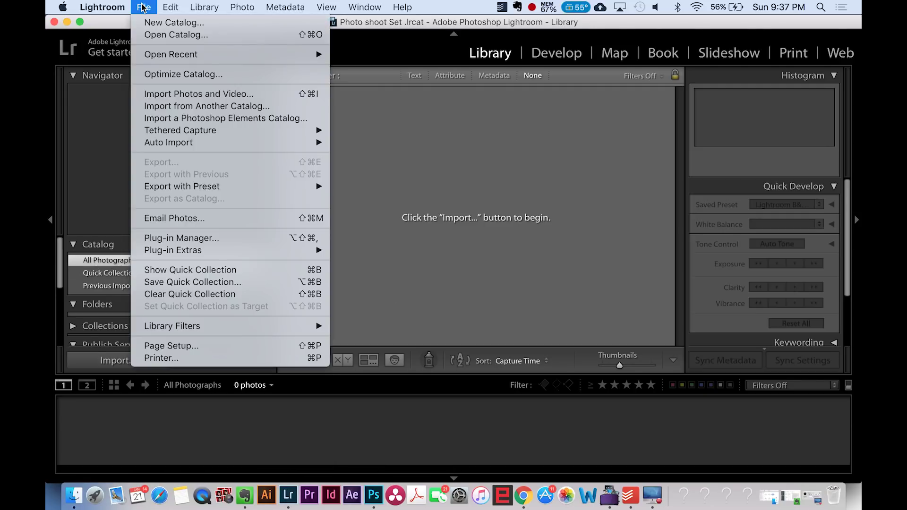
{"action": "left_click", "coordinate": [155, 24]}
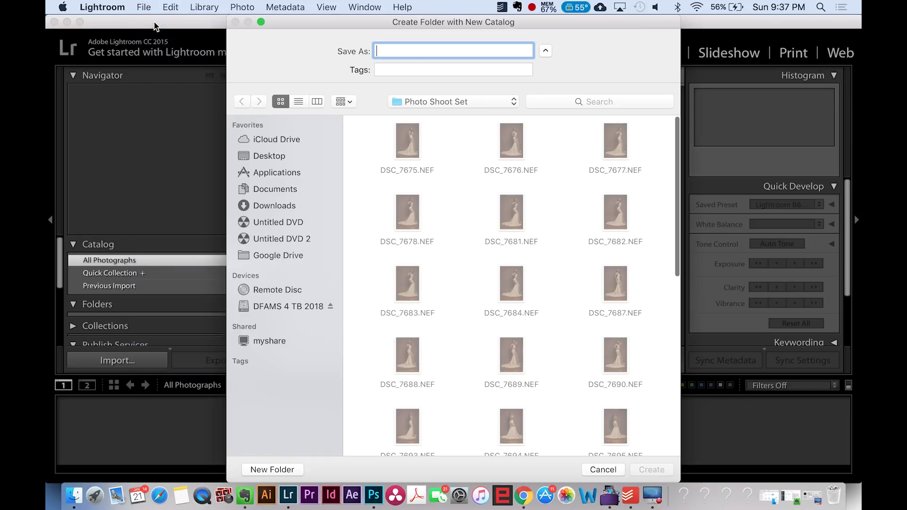
{"action": "left_click", "coordinate": [426, 102]}
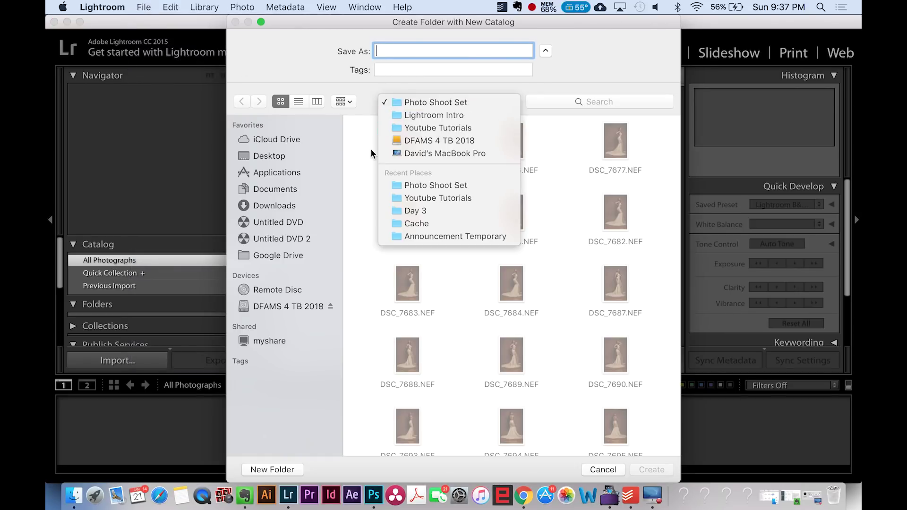
{"action": "left_click", "coordinate": [444, 102]}
{"action": "left_click", "coordinate": [444, 102]}
{"action": "left_click", "coordinate": [444, 102]}
{"action": "left_click", "coordinate": [444, 102]}
{"action": "left_click", "coordinate": [445, 103]}
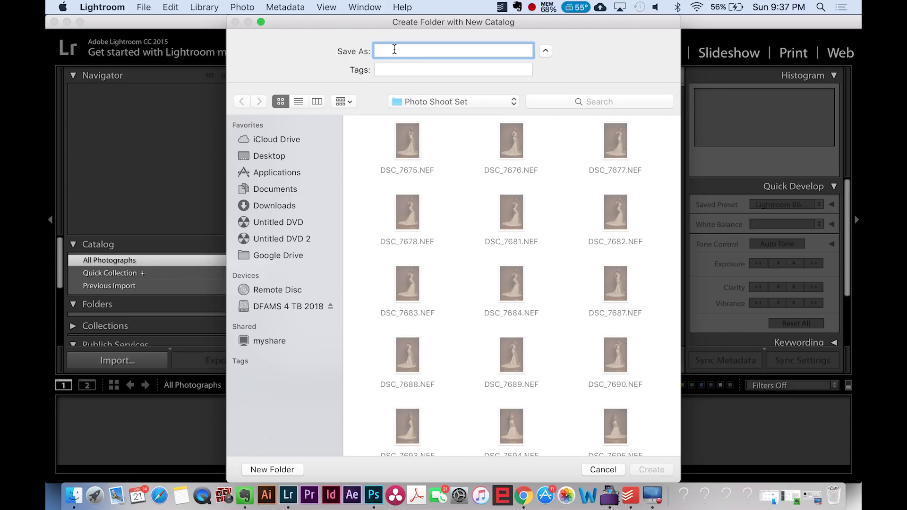
{"action": "type", "text": "Photo shoot Set Tutorial"}
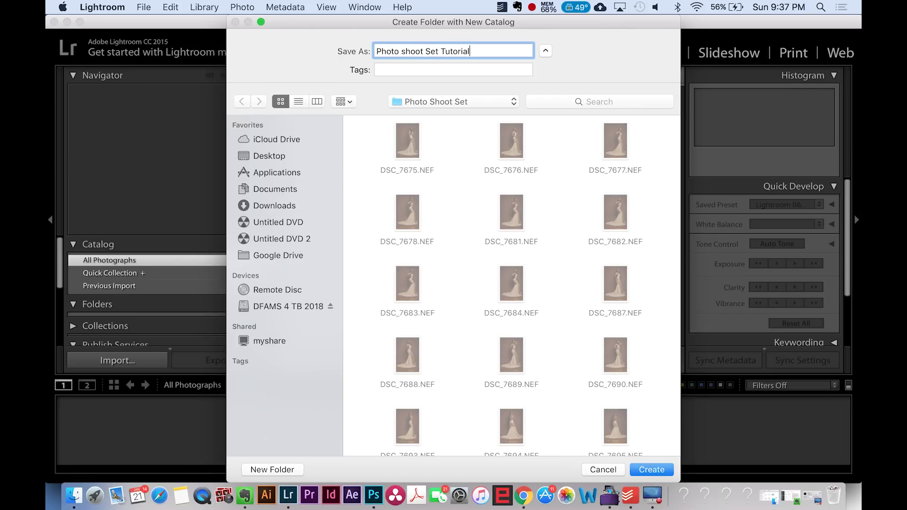
{"action": "left_click", "coordinate": [670, 470]}
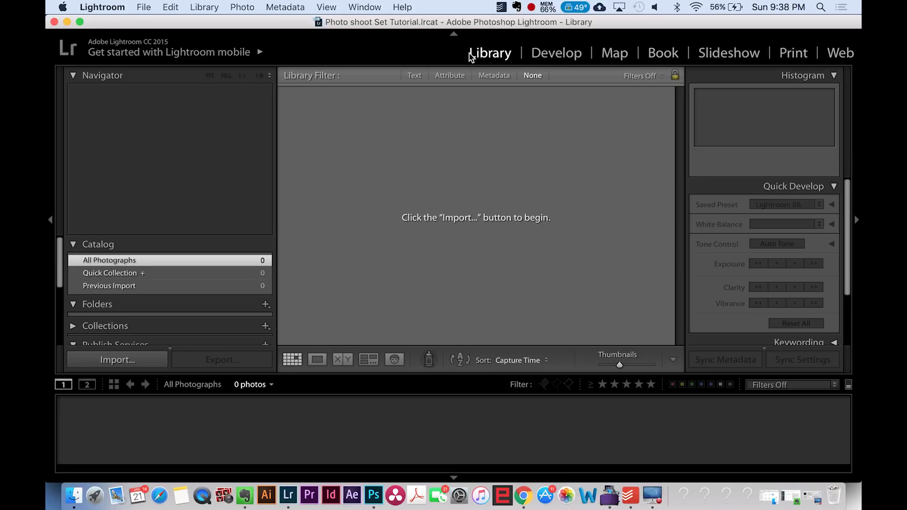
Start a photo import and bring in the NEF files DSC_7699 to DSC_7714 from the Photo Shoot Set folder in Finder
{"action": "left_click", "coordinate": [108, 362]}
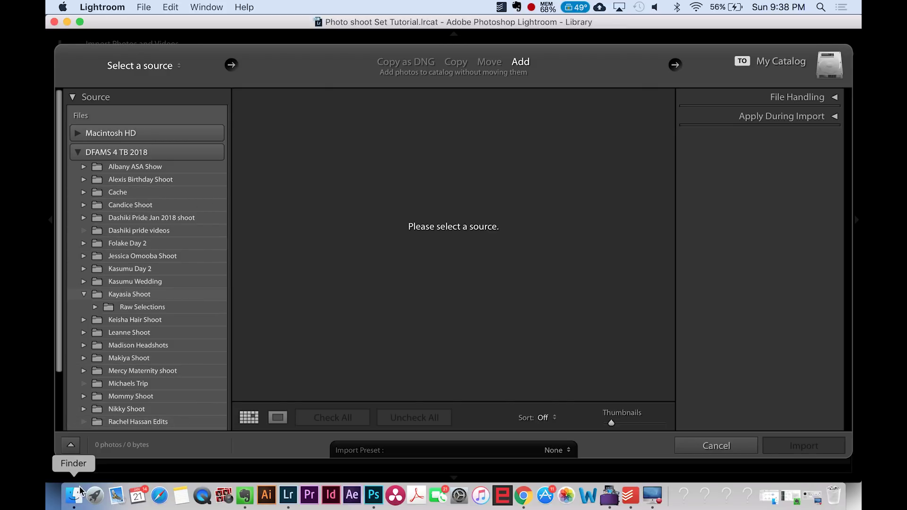
{"action": "left_click", "coordinate": [74, 502]}
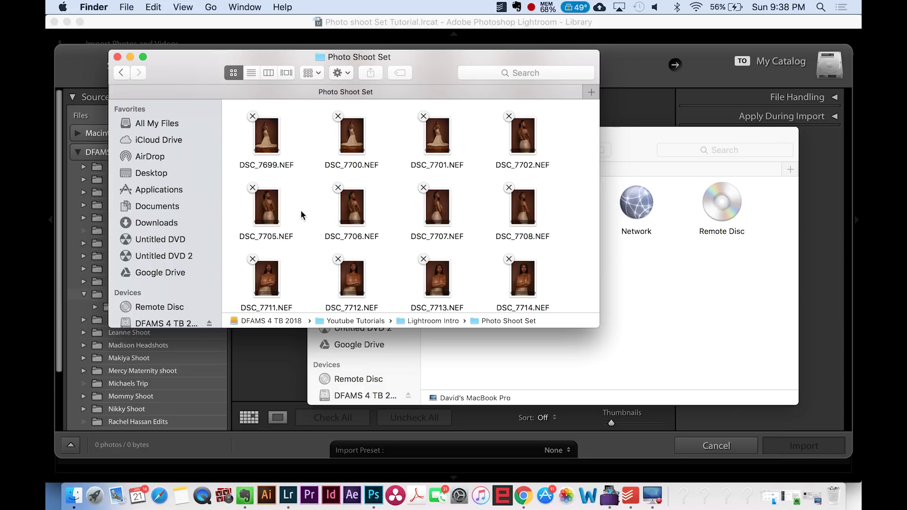
{"action": "key", "text": "super+a"}
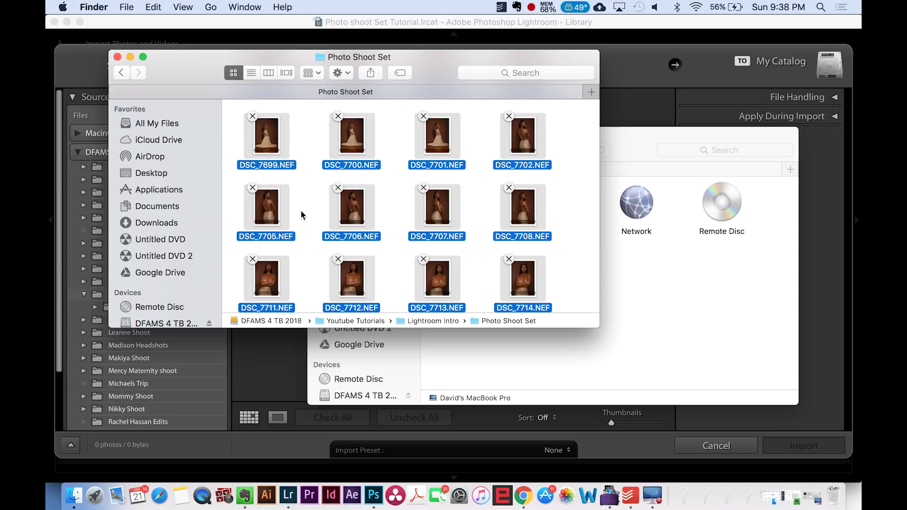
{"action": "left_click_drag", "start_coordinate": [289, 193], "coordinate": [507, 397]}
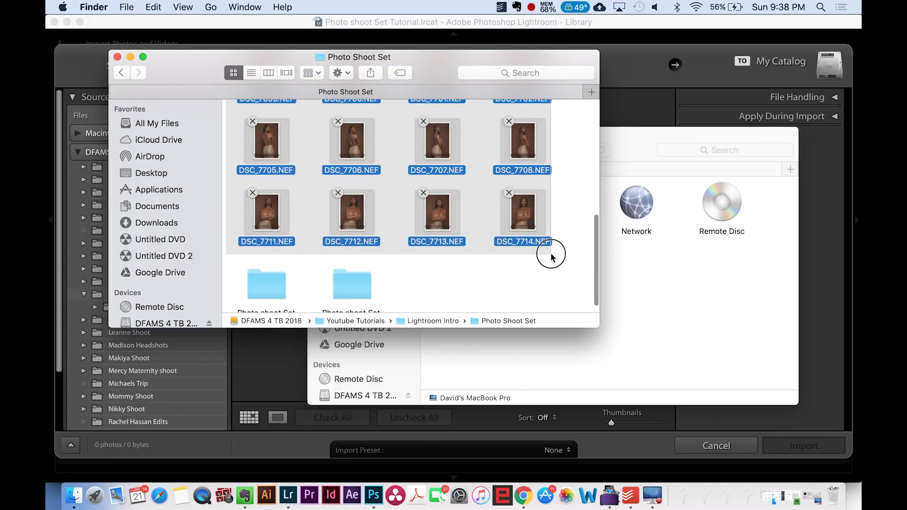
{"action": "left_click_drag", "start_coordinate": [203, 74], "coordinate": [522, 71]}
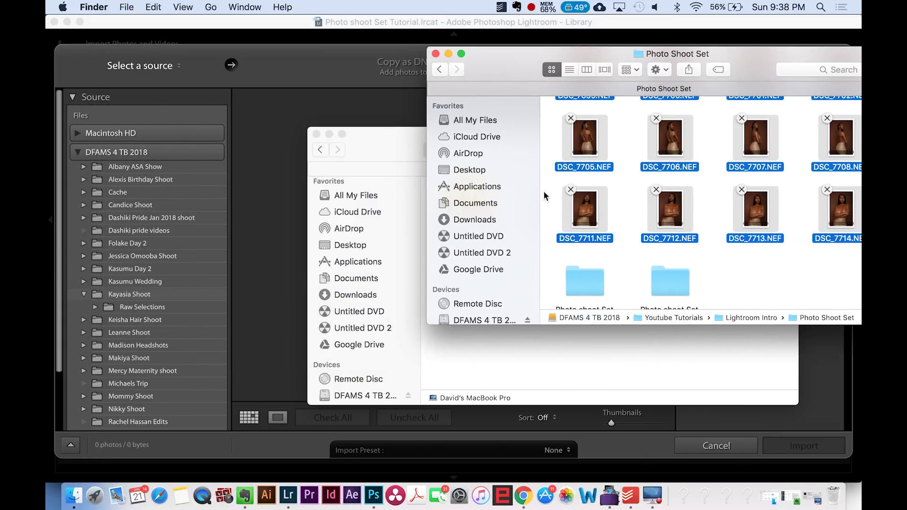
{"action": "left_click_drag", "start_coordinate": [581, 203], "coordinate": [282, 183]}
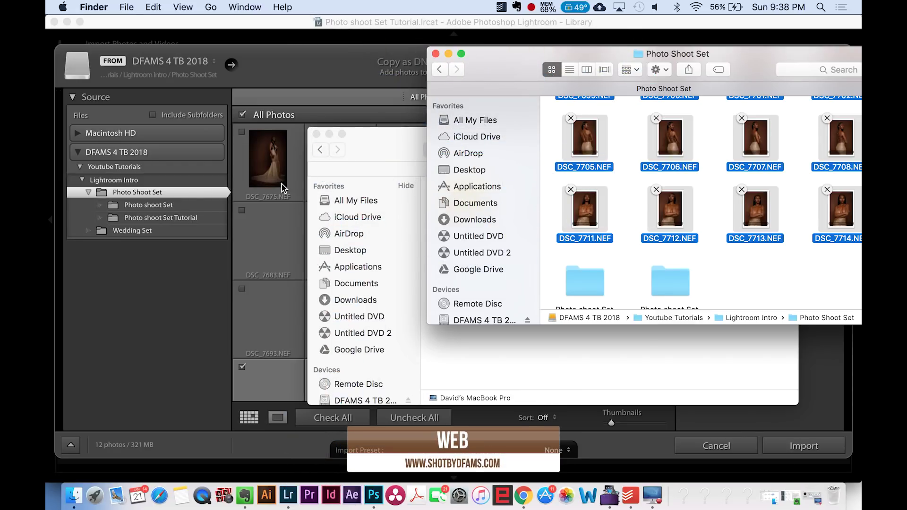
Review the checked photos in Lightroom's import window and import them into the catalog with the Add option
{"action": "left_click", "coordinate": [282, 78]}
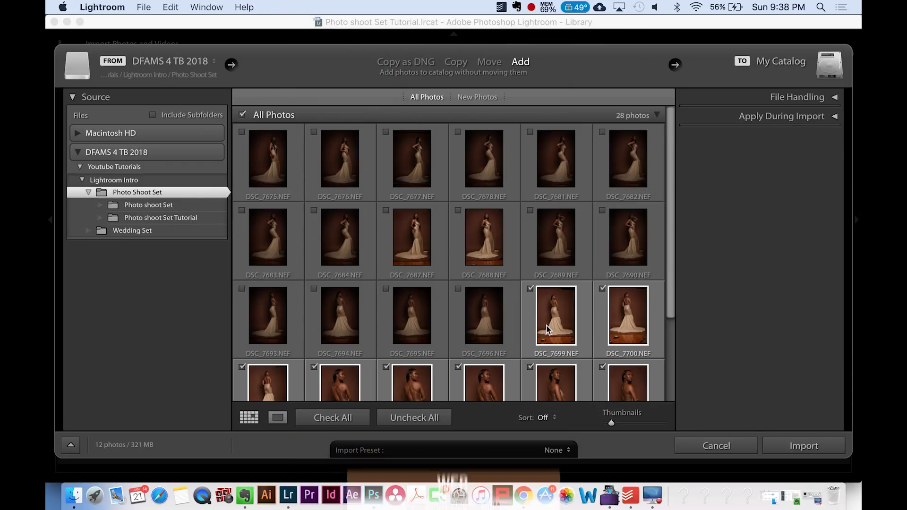
{"action": "scroll", "coordinate": [496, 331], "scroll_direction": "down", "scroll_amount": 1}
{"action": "scroll", "coordinate": [525, 371], "scroll_direction": "down", "scroll_amount": 2}
{"action": "scroll", "coordinate": [526, 372], "scroll_direction": "down", "scroll_amount": 1}
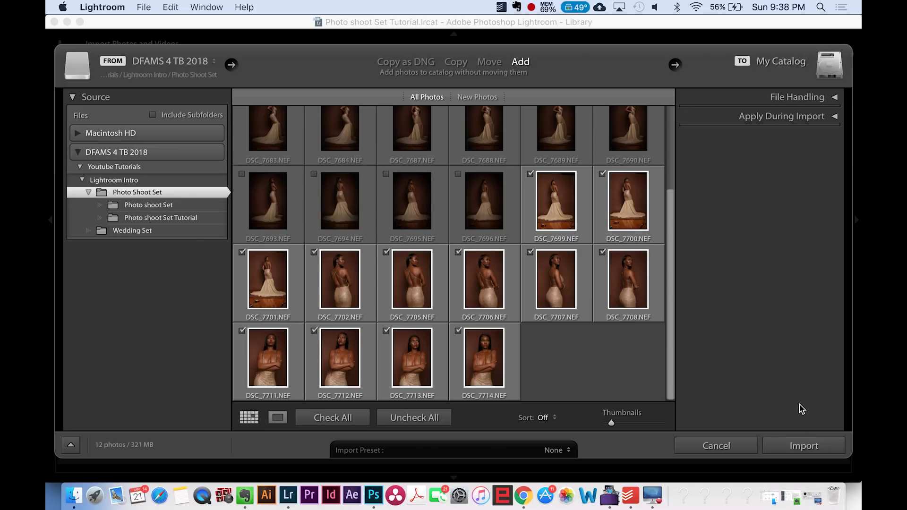
{"action": "left_click", "coordinate": [815, 441]}
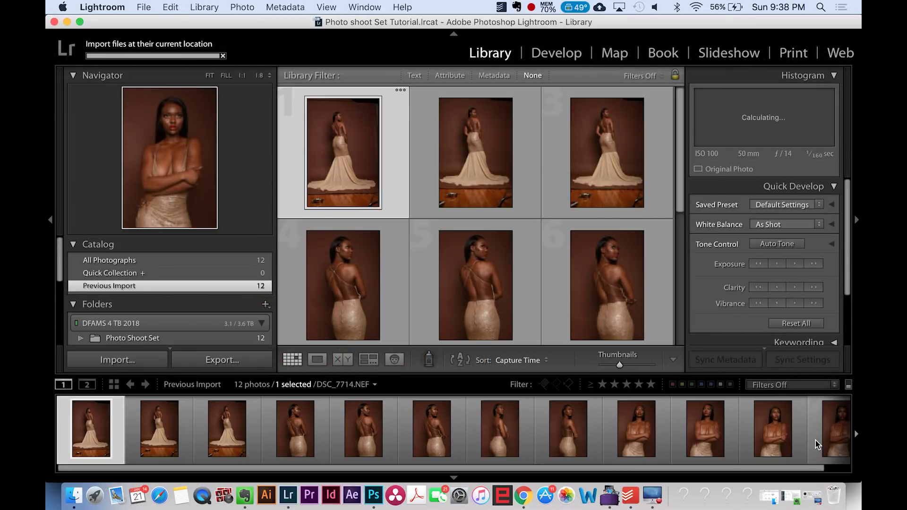
Browse the imported photos, viewing several back poses and crossed-arm poses in turn
{"action": "scroll", "coordinate": [469, 454], "scroll_direction": "right", "scroll_amount": 2}
{"action": "scroll", "coordinate": [469, 455], "scroll_direction": "left", "scroll_amount": 2}
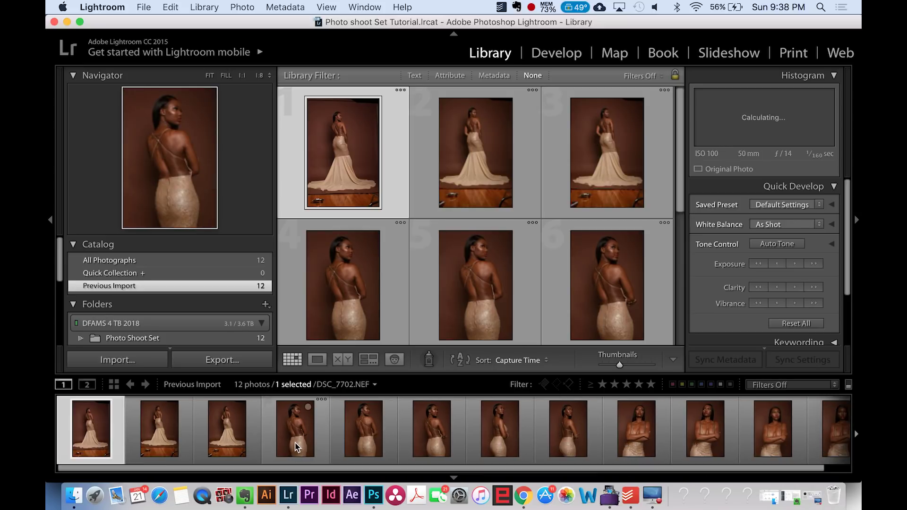
{"action": "left_click", "coordinate": [295, 448]}
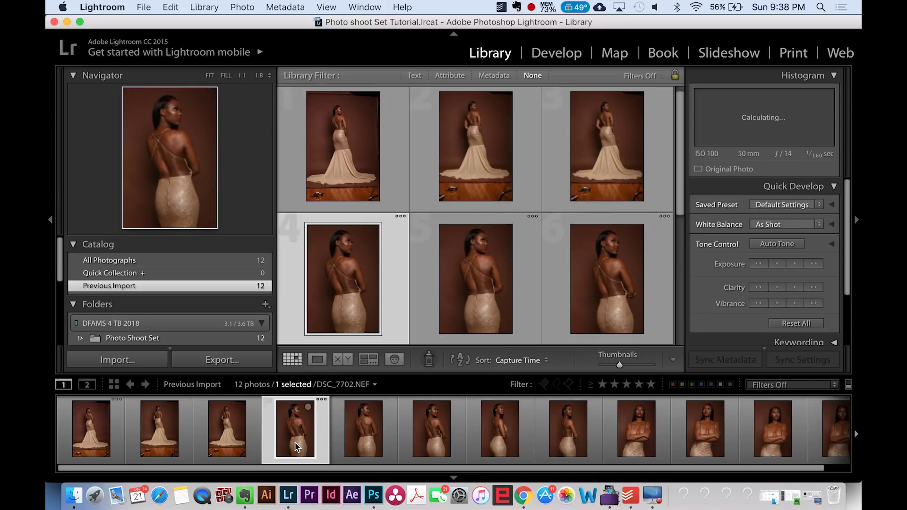
{"action": "left_click", "coordinate": [594, 450]}
{"action": "left_click", "coordinate": [631, 445]}
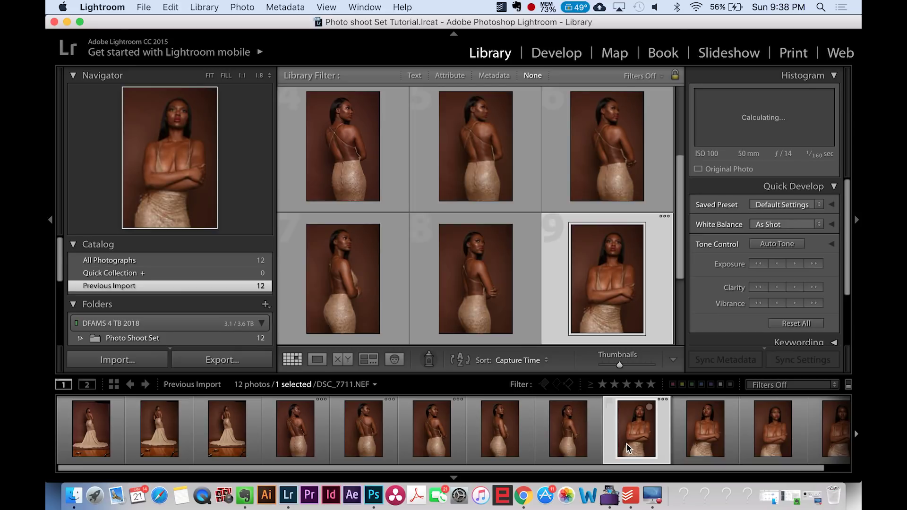
{"action": "left_click", "coordinate": [706, 444]}
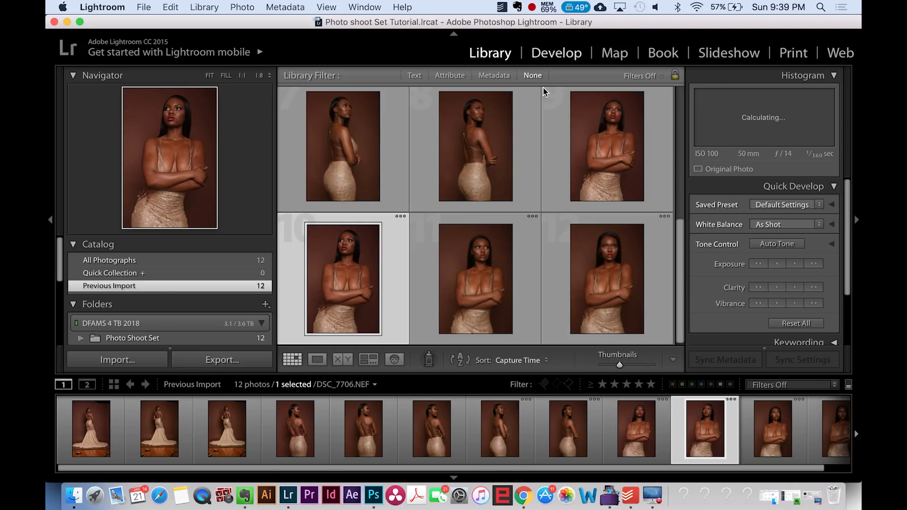
Switch to the Develop module and open photo DSC_7705.NEF for editing
{"action": "left_click", "coordinate": [555, 54]}
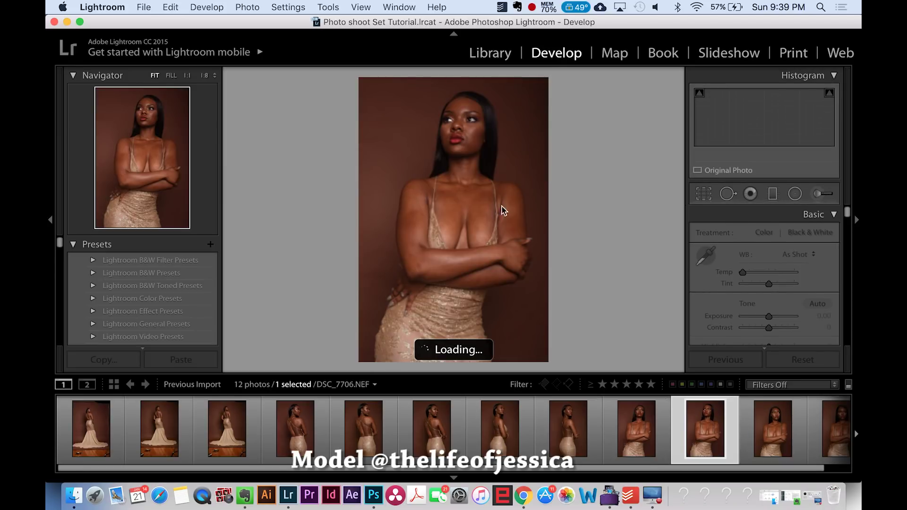
{"action": "left_click", "coordinate": [494, 426]}
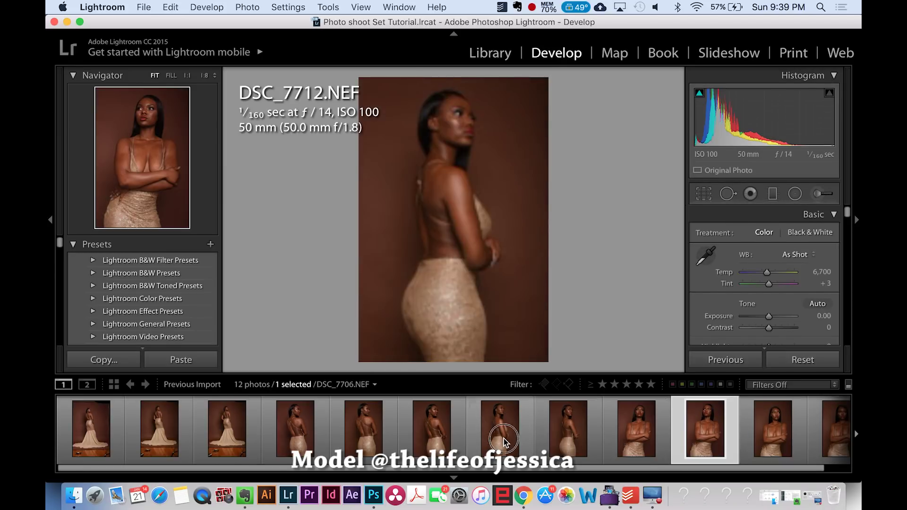
{"action": "left_click", "coordinate": [434, 436]}
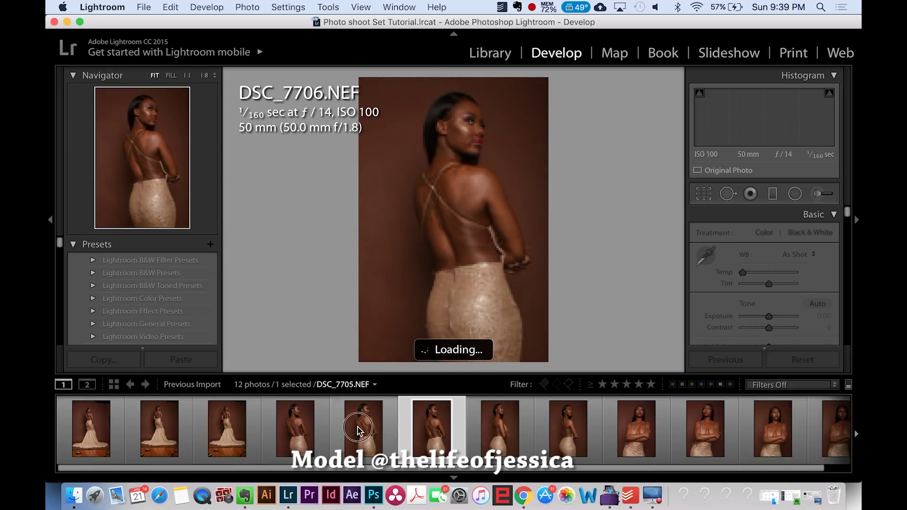
{"action": "left_click", "coordinate": [358, 427]}
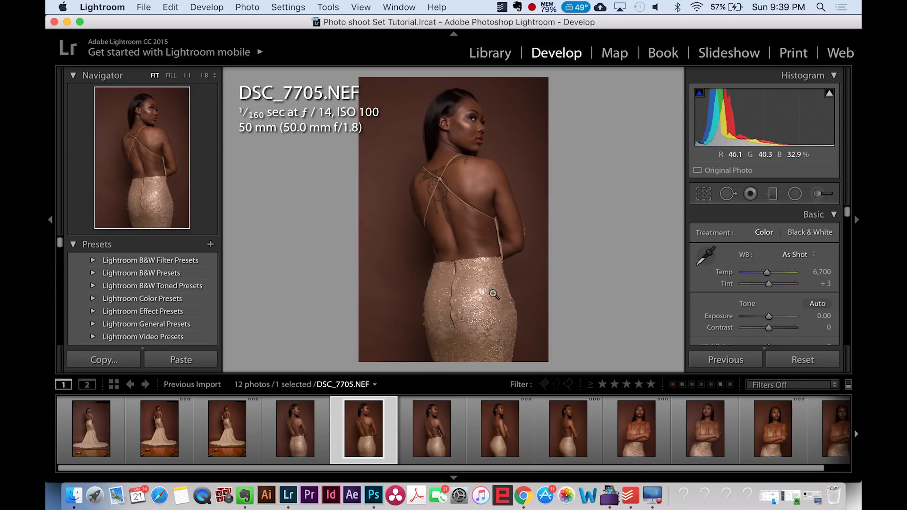
Compare DSC_7705.NEF in the Left / Right Before/After view and return to the single-photo view
{"action": "left_click", "coordinate": [361, 7]}
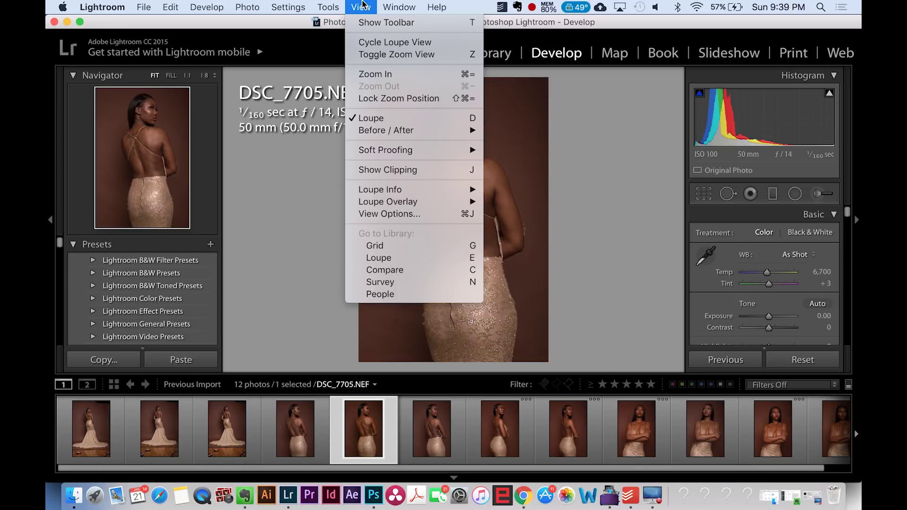
{"action": "mouse_move", "coordinate": [390, 133]}
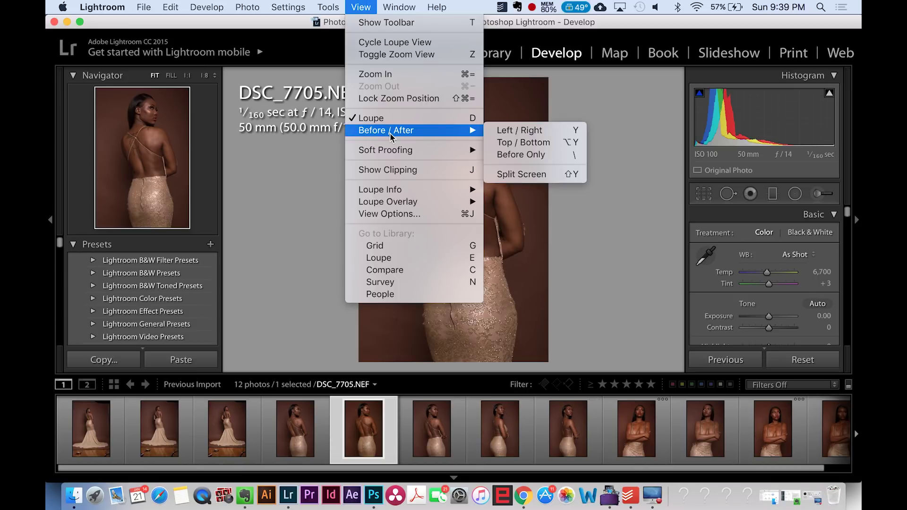
{"action": "left_click", "coordinate": [509, 133]}
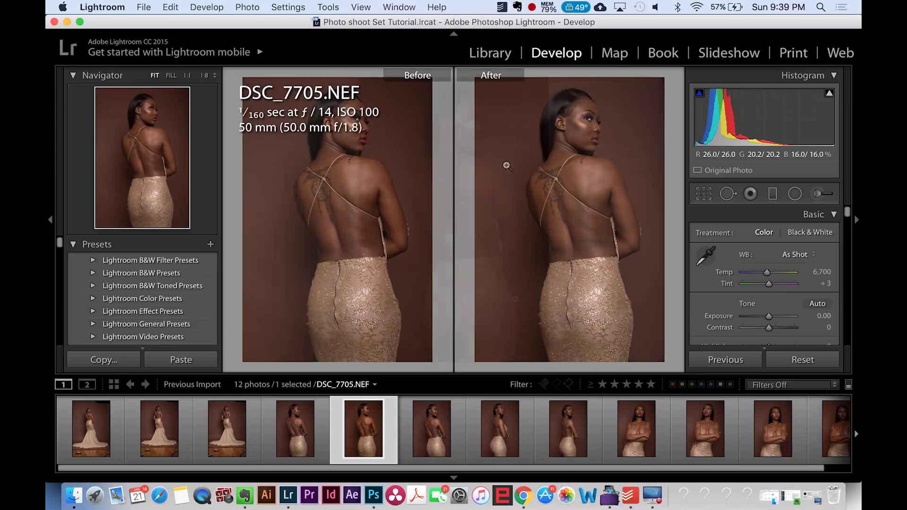
{"action": "key", "text": "y"}
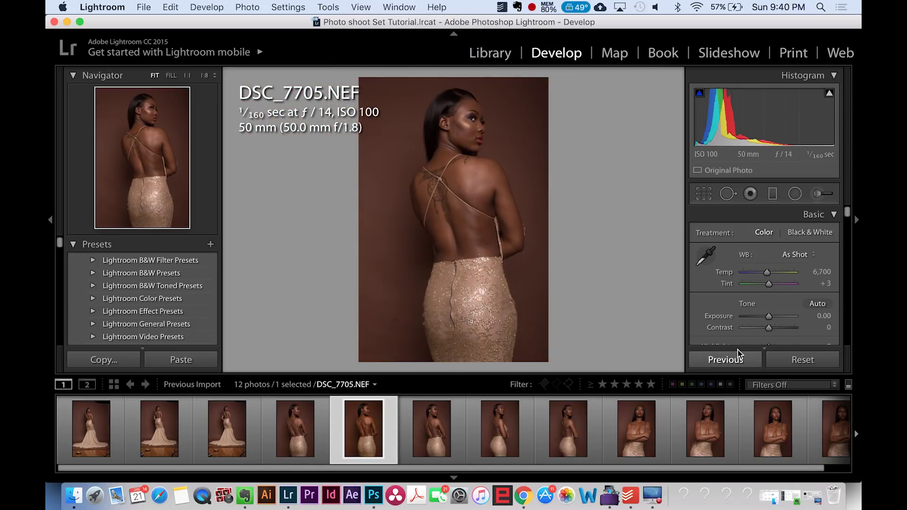
Try an Exposure of -5.00 on DSC_7705.NEF and reset the Exposure to 0
{"action": "scroll", "coordinate": [740, 284], "scroll_direction": "down", "scroll_amount": 10}
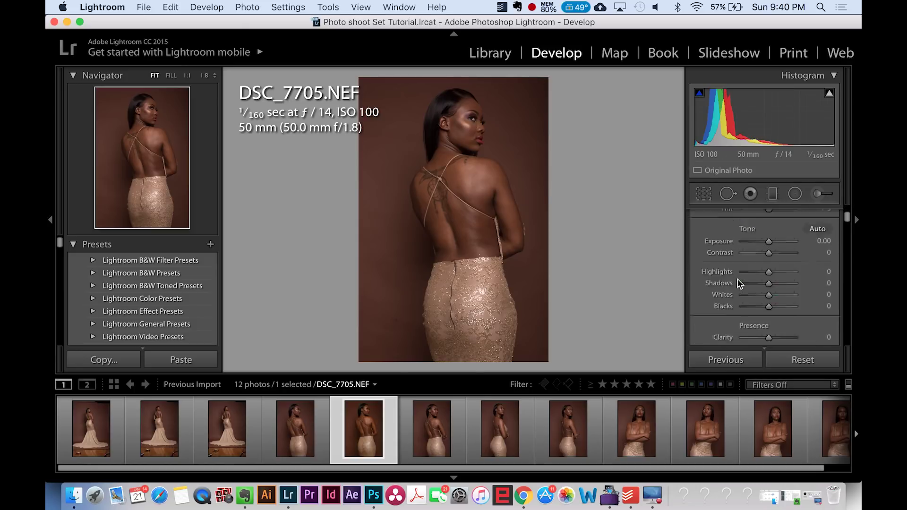
{"action": "scroll", "coordinate": [739, 282], "scroll_direction": "down", "scroll_amount": 15}
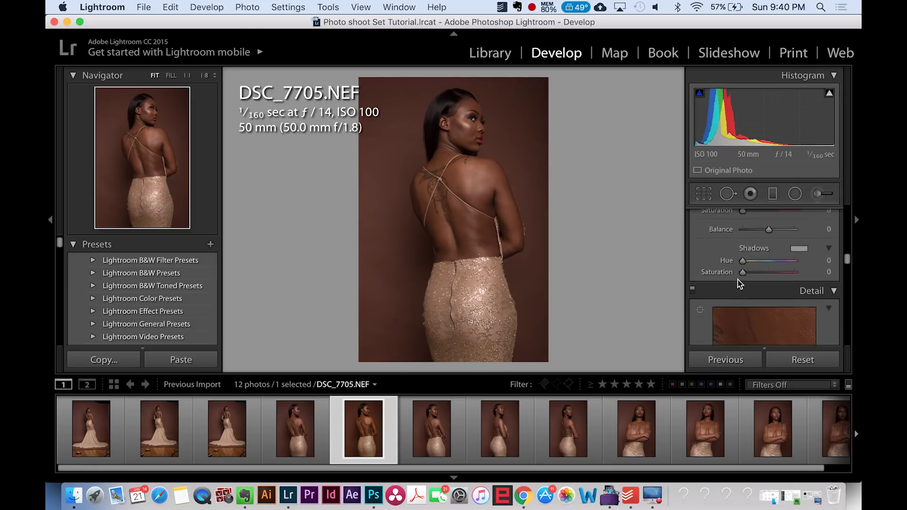
{"action": "scroll", "coordinate": [740, 283], "scroll_direction": "up", "scroll_amount": 20}
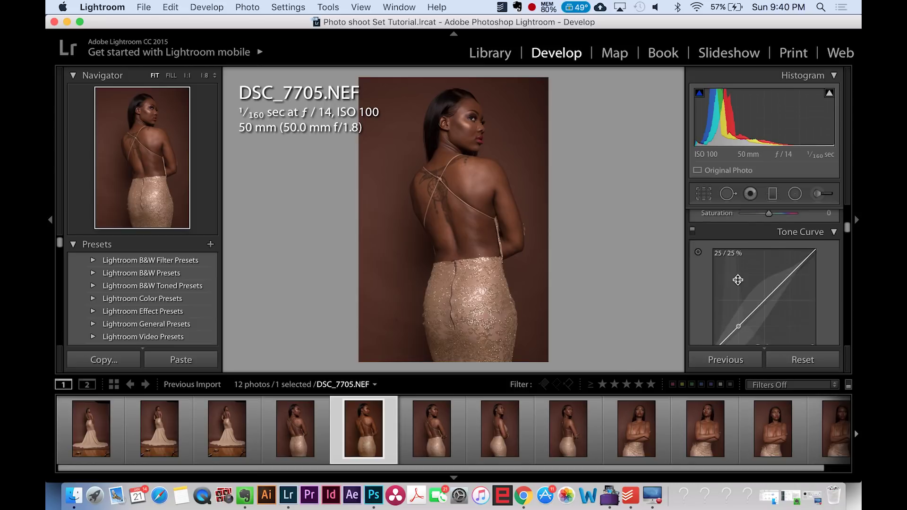
{"action": "left_click_drag", "start_coordinate": [768, 280], "coordinate": [738, 258]}
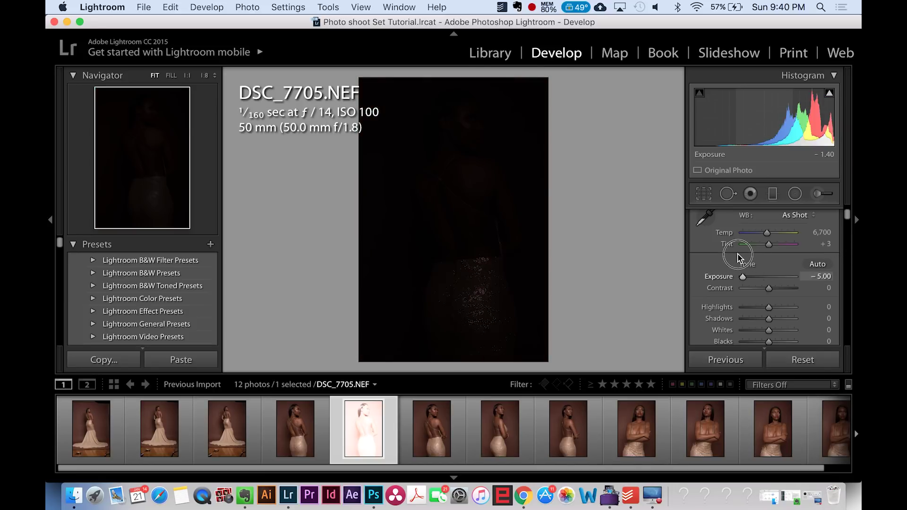
{"action": "left_click", "coordinate": [819, 276]}
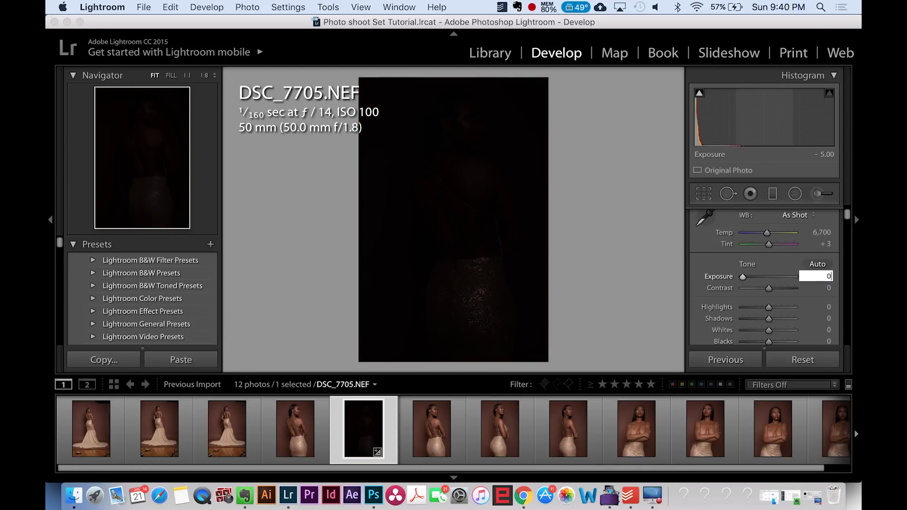
{"action": "type", "text": "0"}
{"action": "key", "text": "Return"}
Set Contrast to +33, Highlights to +100, Shadows to -100 and Whites to +100 on DSC_7705.NEF
{"action": "left_click", "coordinate": [769, 289]}
{"action": "left_click_drag", "start_coordinate": [768, 290], "coordinate": [806, 307]}
{"action": "scroll", "coordinate": [769, 312], "scroll_direction": "down", "scroll_amount": 1}
{"action": "scroll", "coordinate": [770, 313], "scroll_direction": "down", "scroll_amount": 1}
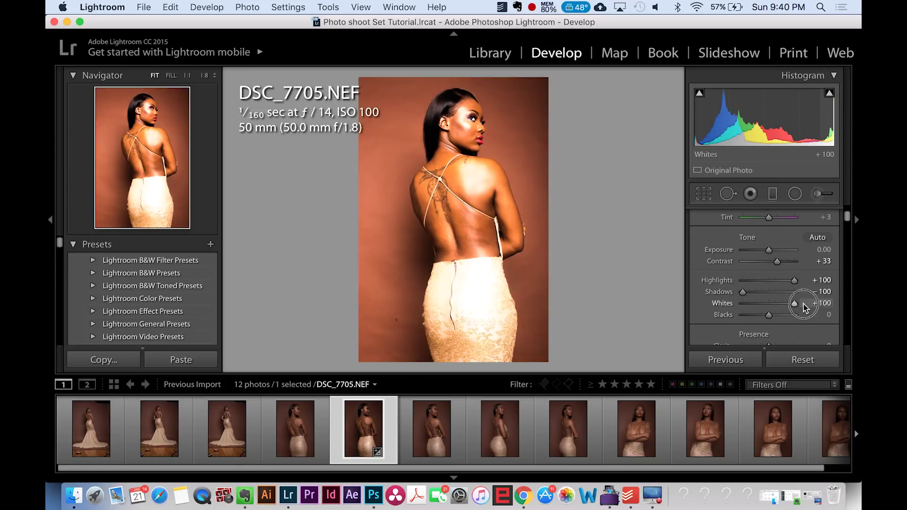
Reset the Whites, Shadows and Highlights to 0
{"action": "left_click", "coordinate": [824, 303]}
{"action": "type", "text": "0"}
{"action": "key", "text": "Return"}
{"action": "left_click", "coordinate": [822, 292]}
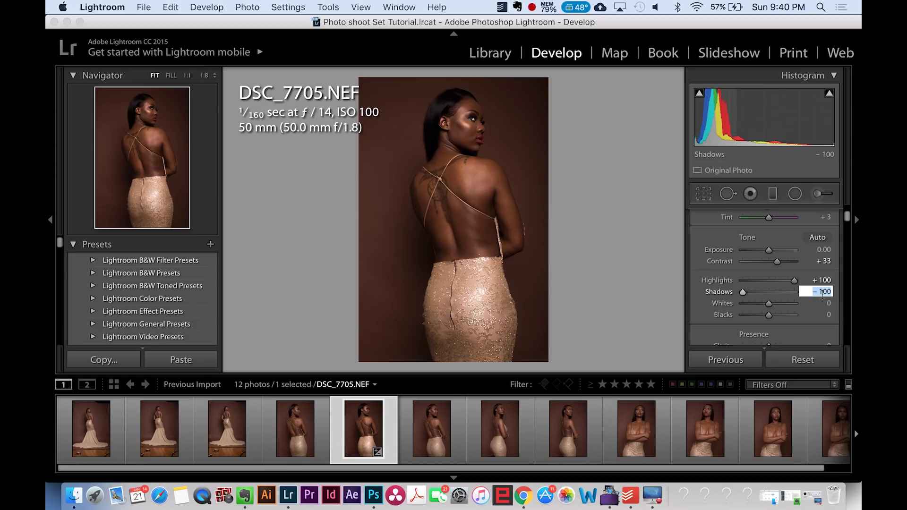
{"action": "type", "text": "0"}
{"action": "key", "text": "Return"}
{"action": "left_click", "coordinate": [824, 280]}
{"action": "type", "text": "0"}
{"action": "key", "text": "Return"}
Try a Clarity of +10 and a Vibrance of +77 on the photo, reverting each adjustment
{"action": "scroll", "coordinate": [794, 307], "scroll_direction": "down", "scroll_amount": 5}
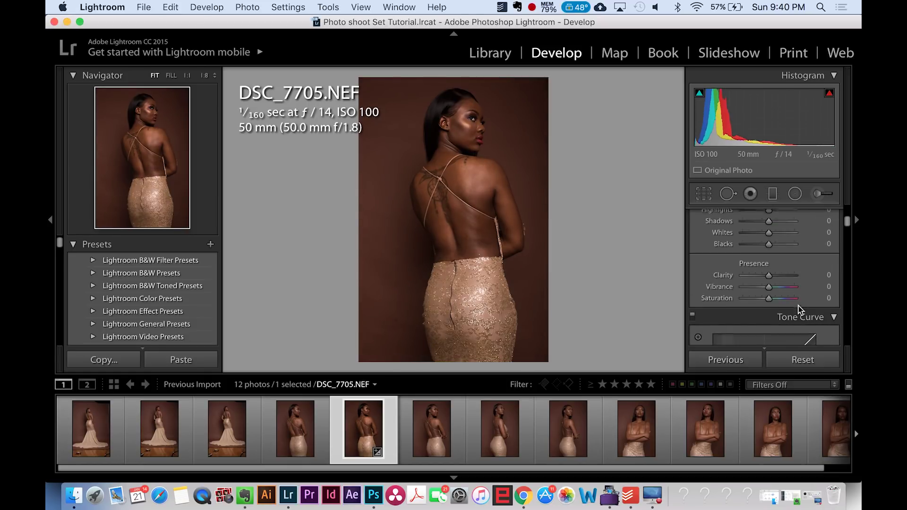
{"action": "mouse_move", "coordinate": [770, 233]}
{"action": "left_mouse_down"}
{"action": "mouse_move", "coordinate": [810, 234]}
{"action": "mouse_move", "coordinate": [772, 233]}
{"action": "left_mouse_up"}
{"action": "left_click", "coordinate": [824, 231]}
{"action": "left_click", "coordinate": [823, 231]}
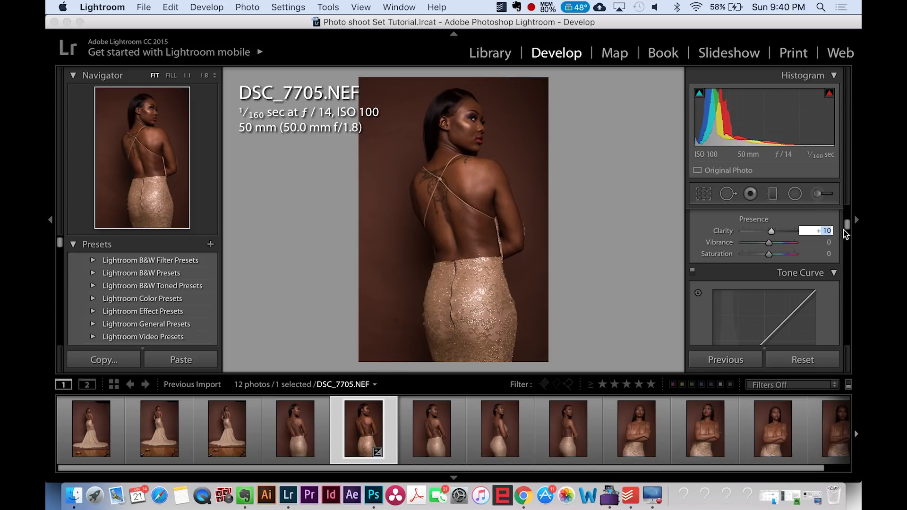
{"action": "double_click", "coordinate": [771, 231]}
{"action": "mouse_move", "coordinate": [775, 247]}
{"action": "left_mouse_down"}
{"action": "mouse_move", "coordinate": [791, 243]}
{"action": "mouse_move", "coordinate": [708, 239]}
{"action": "mouse_move", "coordinate": [784, 248]}
{"action": "left_mouse_up"}
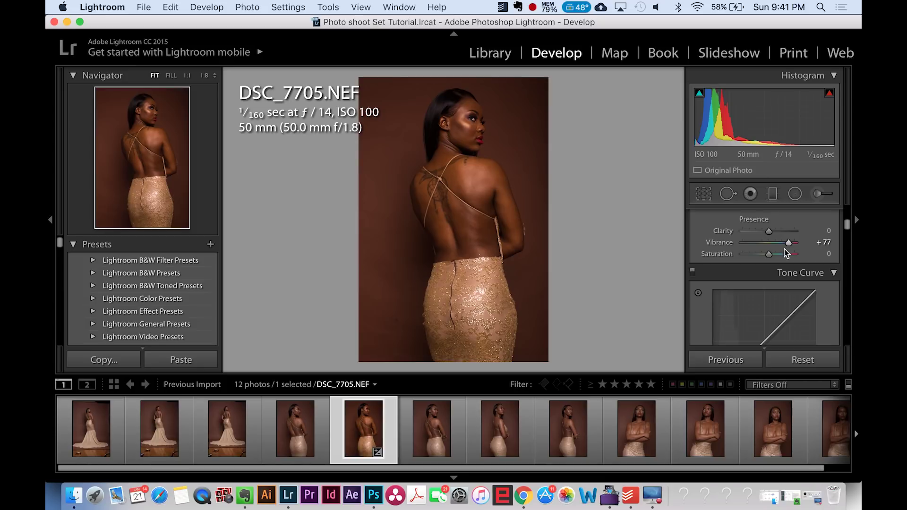
{"action": "key", "text": "super+z"}
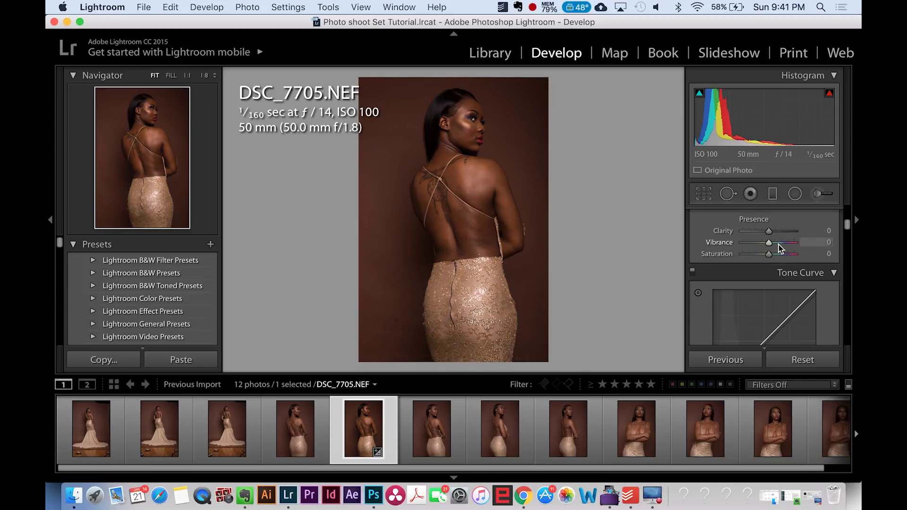
Try lowering the tone curve's Lights region to -77 and undo the change
{"action": "scroll", "coordinate": [779, 246], "scroll_direction": "down", "scroll_amount": 3}
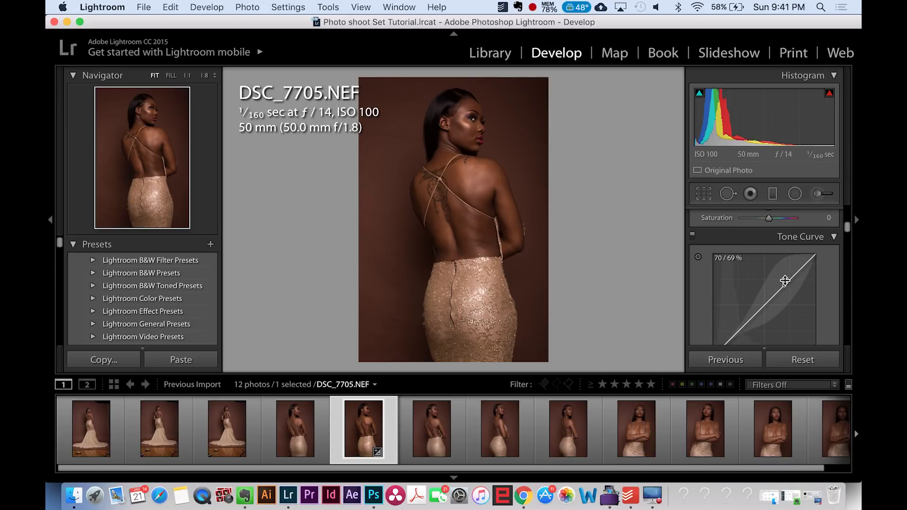
{"action": "left_click", "coordinate": [745, 324]}
{"action": "scroll", "coordinate": [744, 305], "scroll_direction": "down", "scroll_amount": 4}
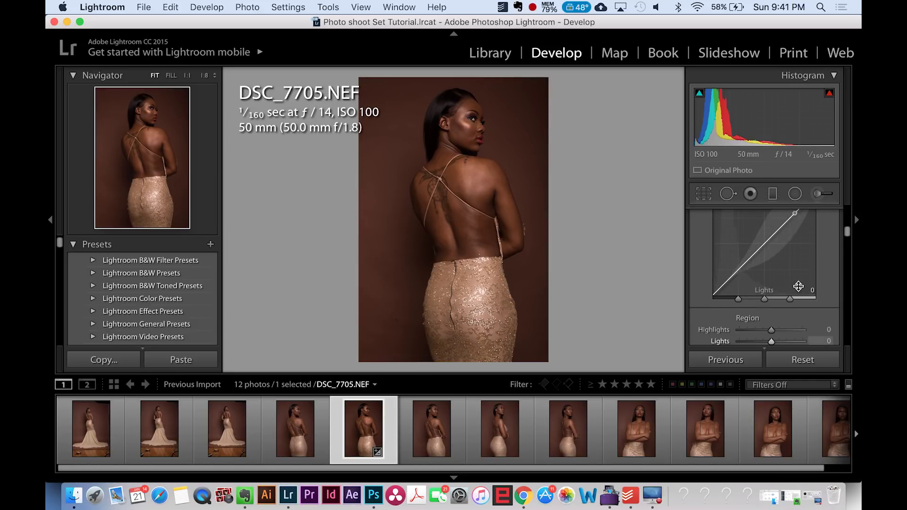
{"action": "scroll", "coordinate": [794, 288], "scroll_direction": "up", "scroll_amount": 2}
{"action": "mouse_move", "coordinate": [787, 250]}
{"action": "left_mouse_down"}
{"action": "mouse_move", "coordinate": [788, 241]}
{"action": "mouse_move", "coordinate": [788, 266]}
{"action": "left_mouse_up"}
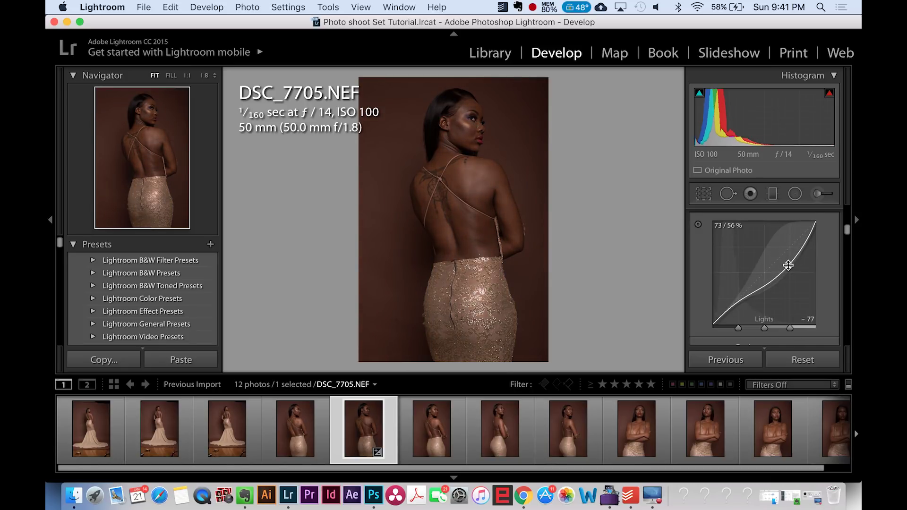
{"action": "key", "text": "super+z"}
{"action": "scroll", "coordinate": [767, 257], "scroll_direction": "down", "scroll_amount": 3}
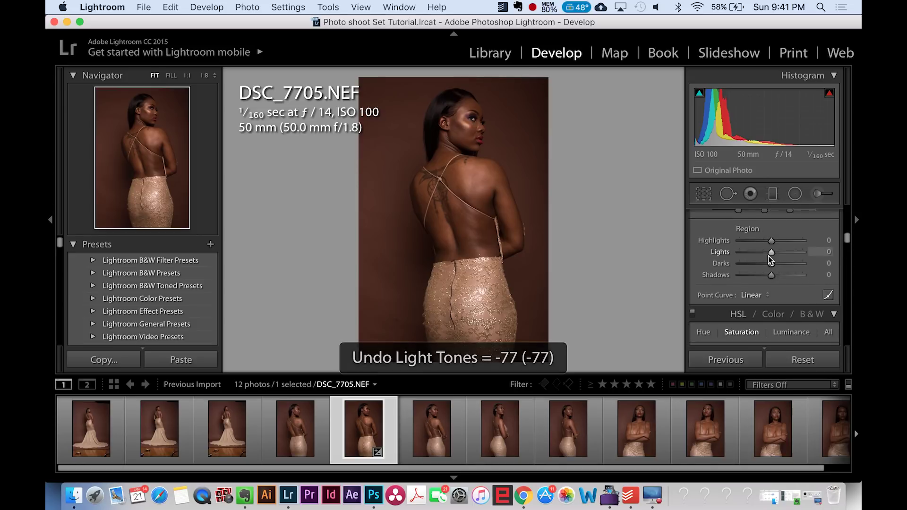
Look through the HSL Hue and Saturation sliders, try shifting the Yellow saturation and undo the last change
{"action": "scroll", "coordinate": [768, 256], "scroll_direction": "down", "scroll_amount": 5}
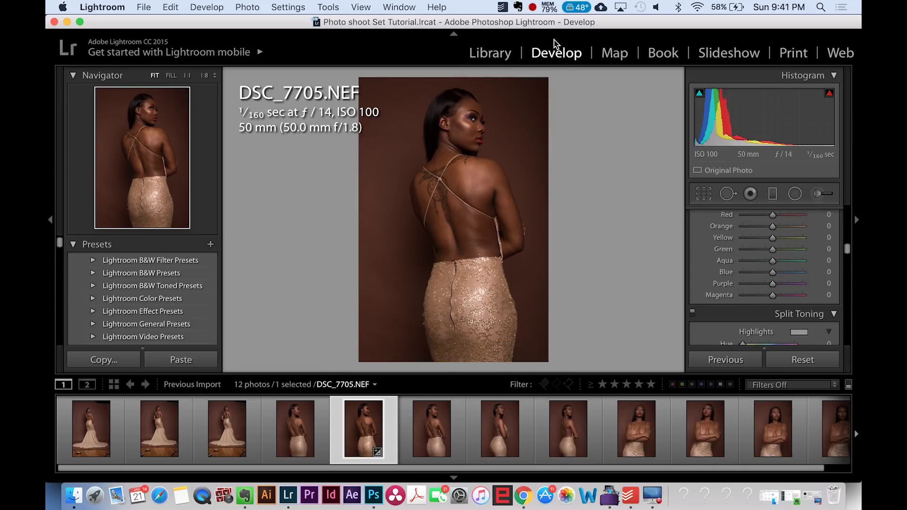
{"action": "scroll", "coordinate": [795, 282], "scroll_direction": "up", "scroll_amount": 2}
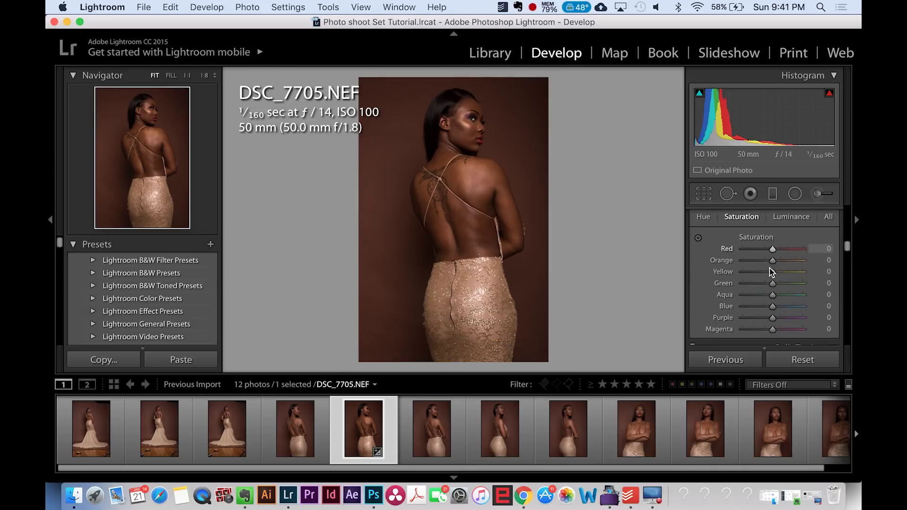
{"action": "scroll", "coordinate": [725, 238], "scroll_direction": "up", "scroll_amount": 1}
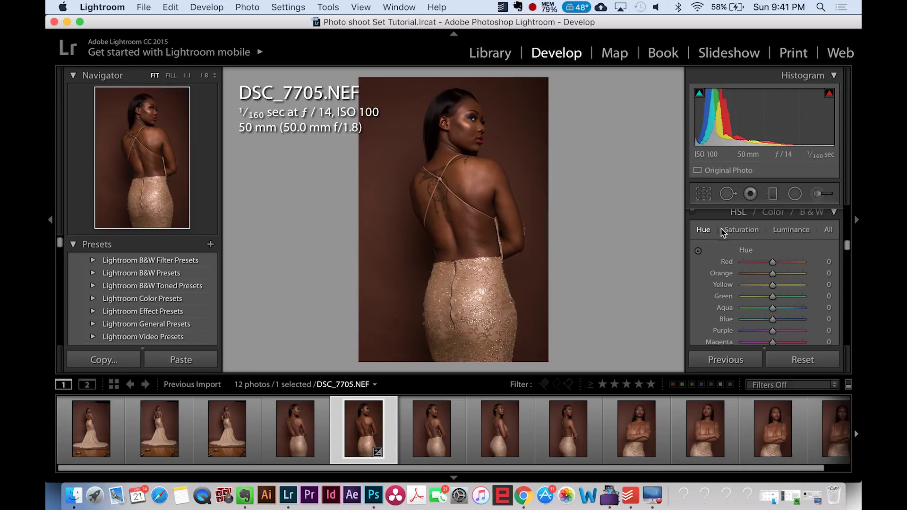
{"action": "scroll", "coordinate": [789, 307], "scroll_direction": "down", "scroll_amount": 1}
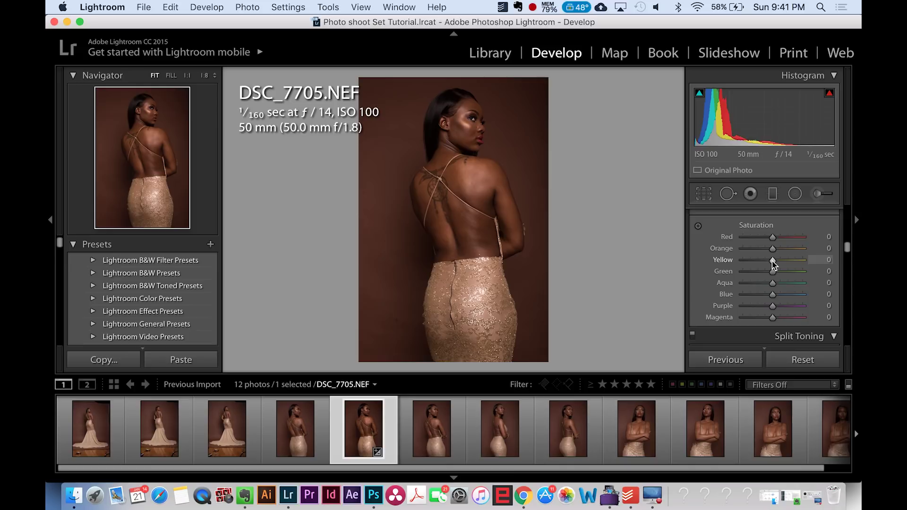
{"action": "mouse_move", "coordinate": [773, 261]}
{"action": "left_mouse_down"}
{"action": "mouse_move", "coordinate": [810, 259]}
{"action": "mouse_move", "coordinate": [723, 250]}
{"action": "mouse_move", "coordinate": [852, 259]}
{"action": "mouse_move", "coordinate": [680, 253]}
{"action": "mouse_move", "coordinate": [773, 261]}
{"action": "mouse_move", "coordinate": [773, 251]}
{"action": "mouse_move", "coordinate": [813, 249]}
{"action": "mouse_move", "coordinate": [749, 245]}
{"action": "mouse_move", "coordinate": [802, 247]}
{"action": "mouse_move", "coordinate": [762, 248]}
{"action": "left_mouse_up"}
{"action": "key", "text": "super+z"}
Adjust the Highlights slightly and raise the light tones on the tone curve to about 69 / 74 %
{"action": "scroll", "coordinate": [775, 314], "scroll_direction": "up", "scroll_amount": 10}
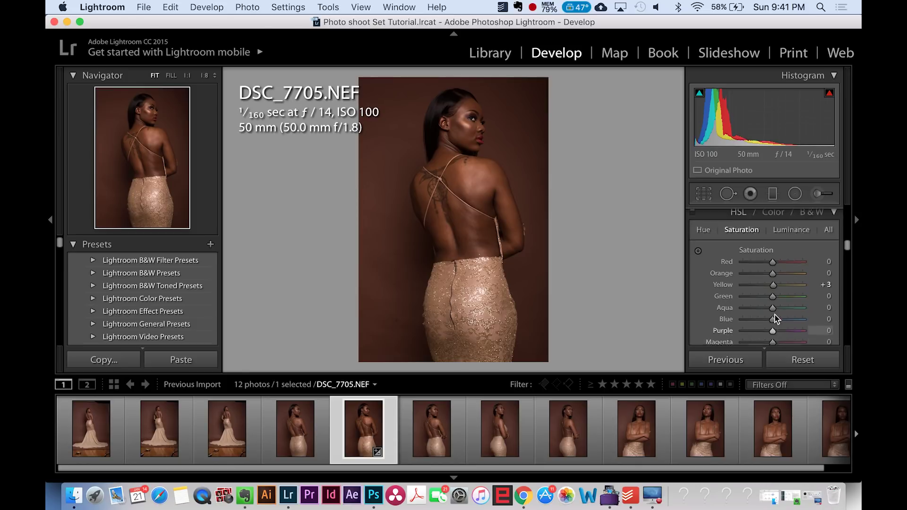
{"action": "scroll", "coordinate": [774, 314], "scroll_direction": "down", "scroll_amount": 3}
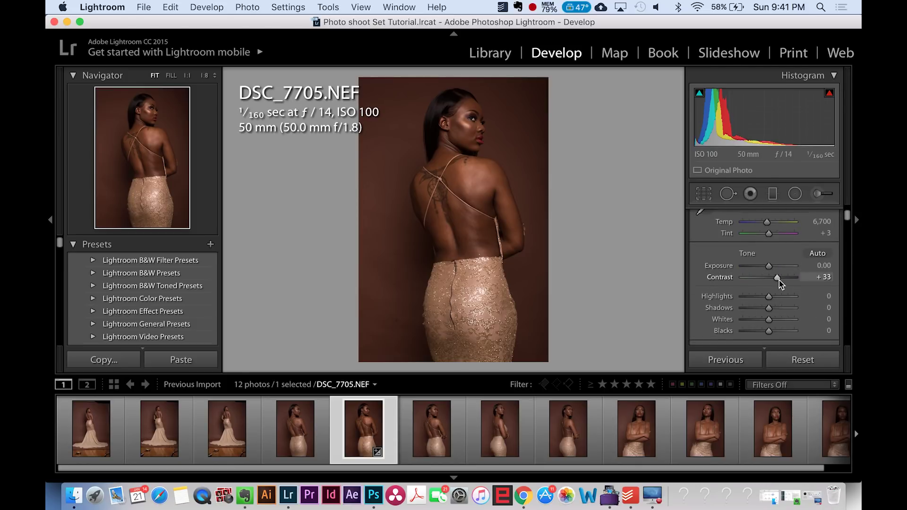
{"action": "mouse_move", "coordinate": [770, 299]}
{"action": "left_mouse_down"}
{"action": "mouse_move", "coordinate": [780, 299]}
{"action": "mouse_move", "coordinate": [766, 311]}
{"action": "left_mouse_up"}
{"action": "scroll", "coordinate": [770, 309], "scroll_direction": "down", "scroll_amount": 6}
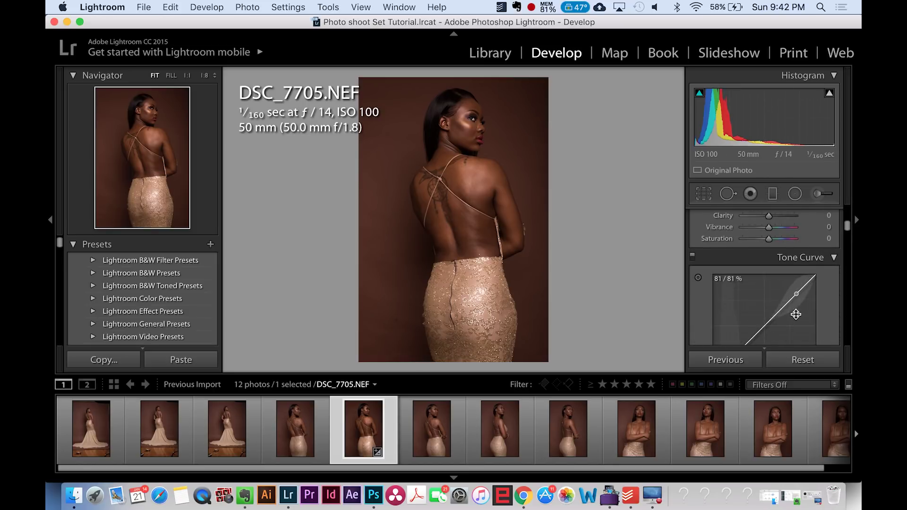
{"action": "left_click_drag", "start_coordinate": [784, 307], "coordinate": [784, 301]}
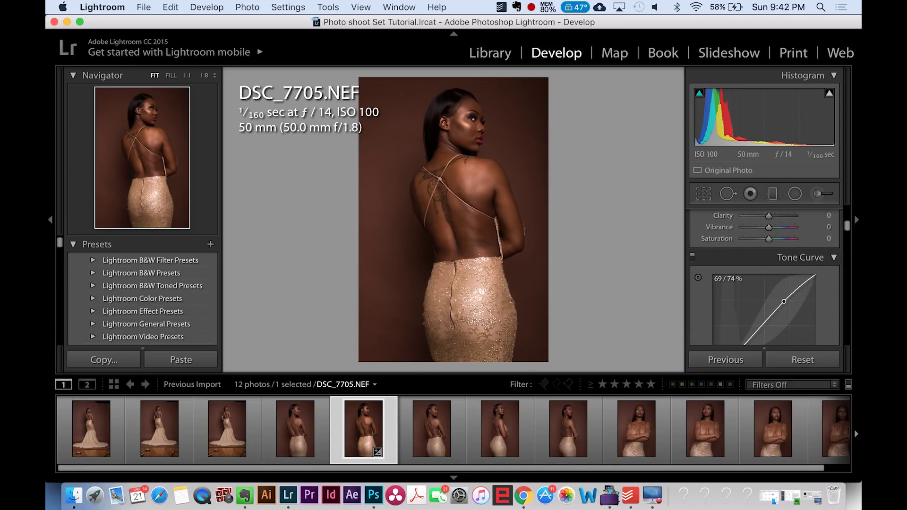
Set the HSL saturation to +13 for Yellow and +8 for Red
{"action": "scroll", "coordinate": [786, 304], "scroll_direction": "down", "scroll_amount": 8}
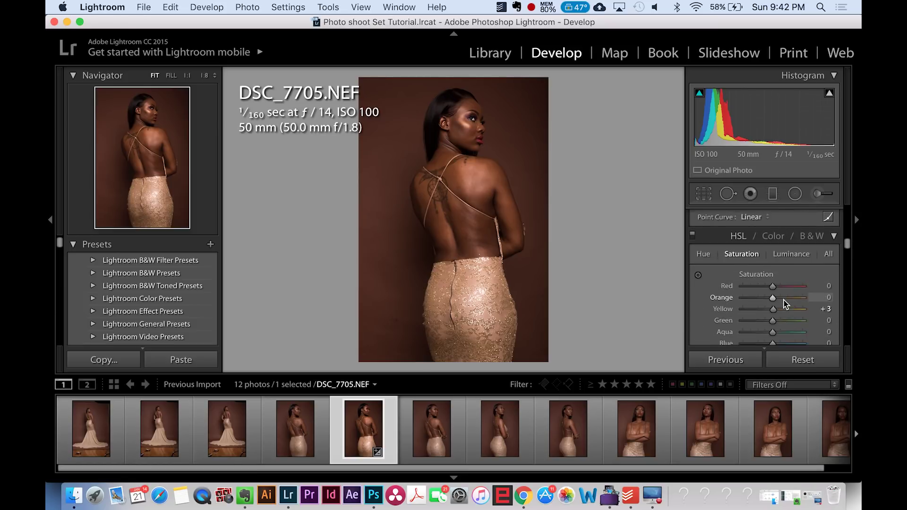
{"action": "left_click_drag", "start_coordinate": [774, 302], "coordinate": [778, 304]}
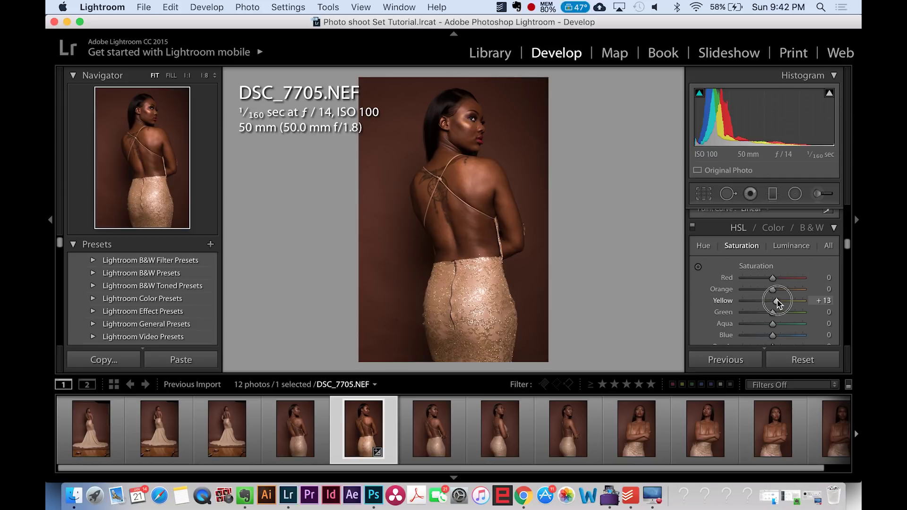
{"action": "left_click_drag", "start_coordinate": [773, 278], "coordinate": [776, 282]}
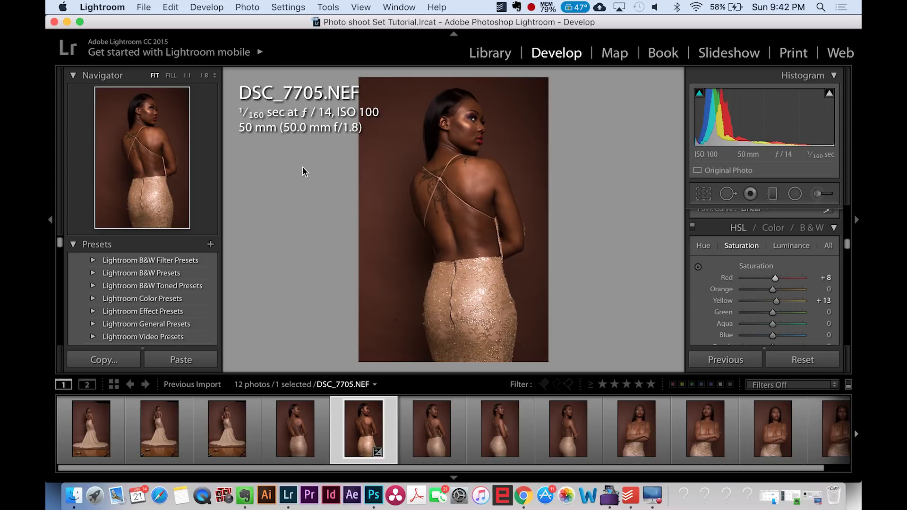
Copy the develop settings of DSC_7705.NEF with every group included except Crop
{"action": "left_click", "coordinate": [286, 7]}
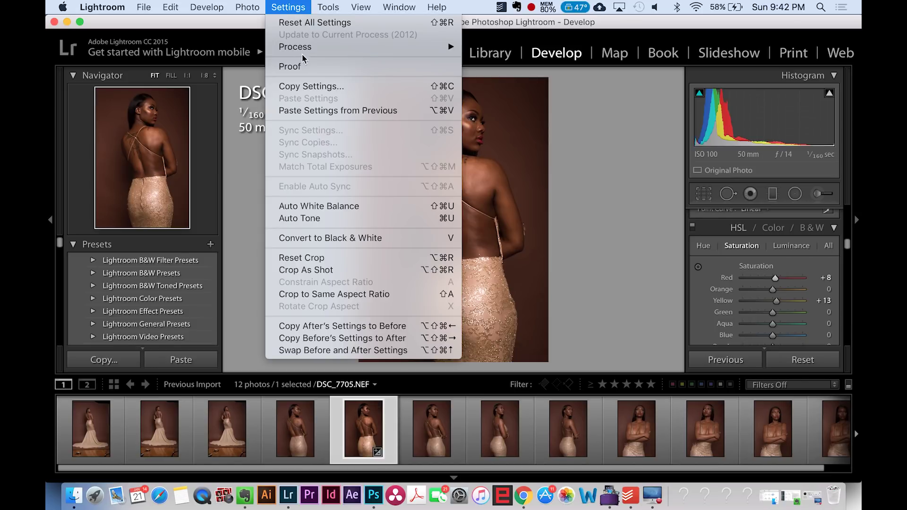
{"action": "left_click", "coordinate": [308, 86]}
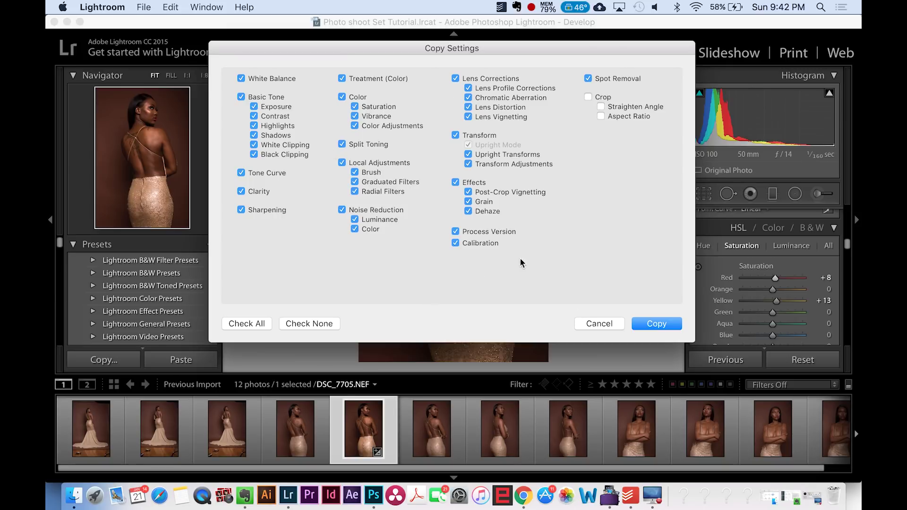
{"action": "left_click", "coordinate": [664, 325]}
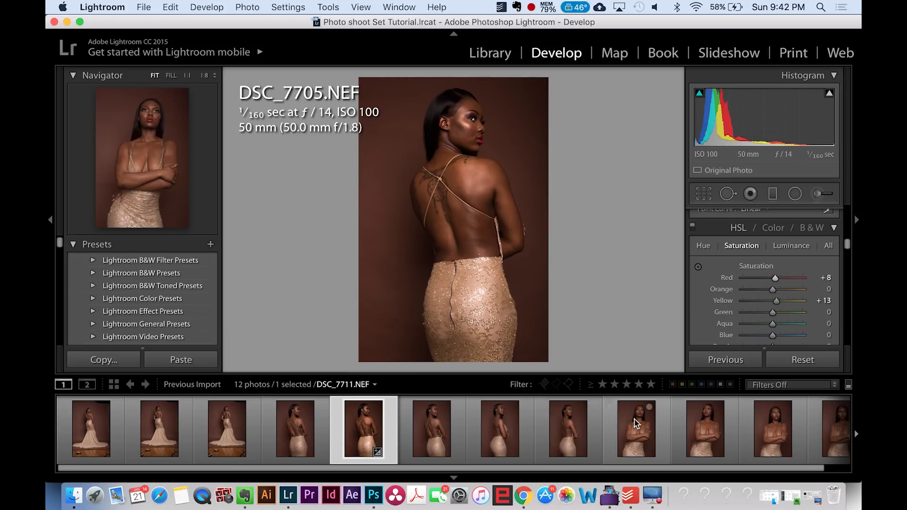
Open the crossed-arm photo DSC_7712.NEF and paste the copied develop settings onto it
{"action": "left_click", "coordinate": [635, 435]}
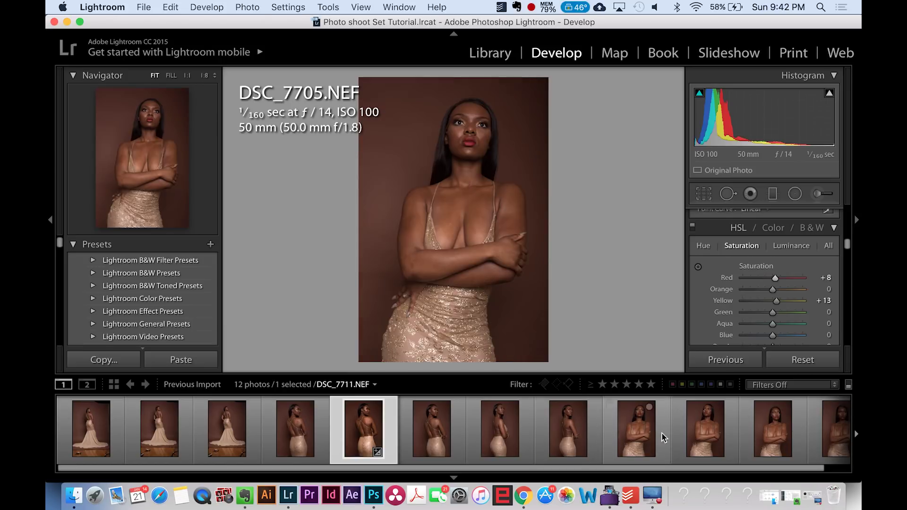
{"action": "left_click", "coordinate": [702, 441]}
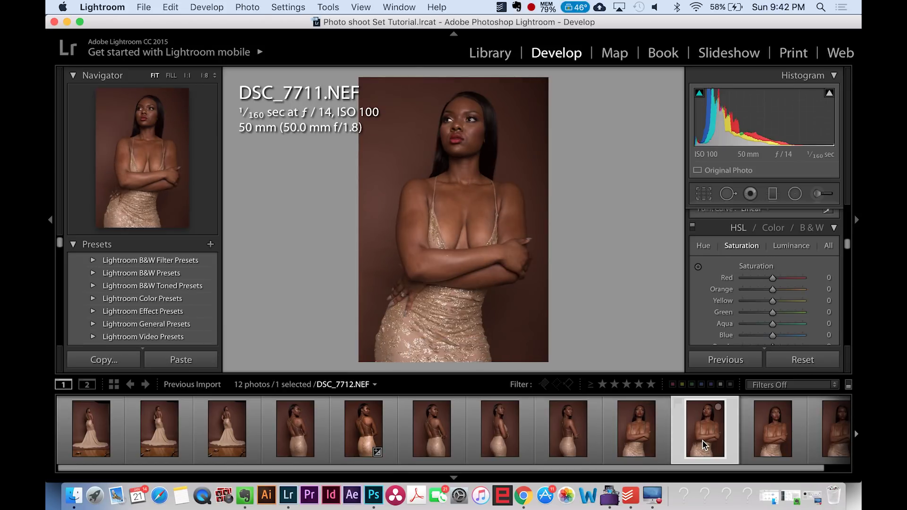
{"action": "left_click", "coordinate": [297, 5]}
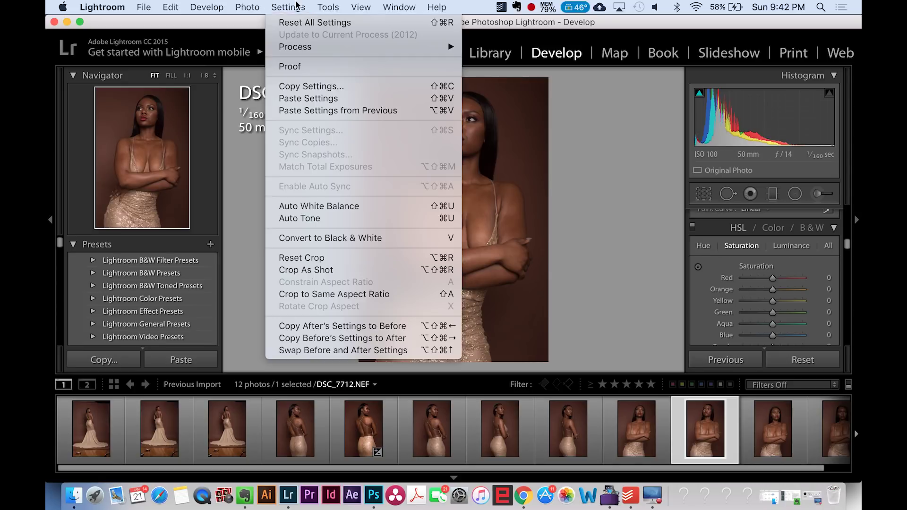
{"action": "left_click", "coordinate": [325, 99]}
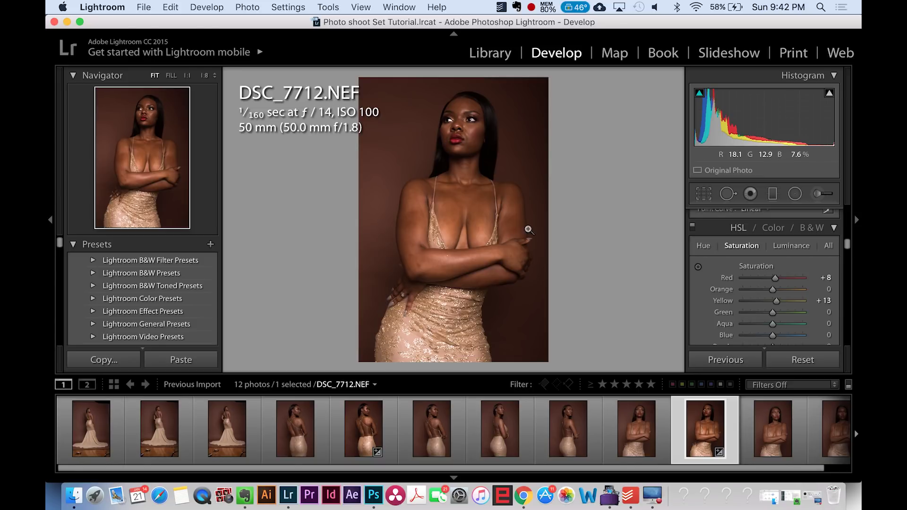
Set the Orange saturation of DSC_7712.NEF to -12 and return to photo DSC_7705.NEF
{"action": "left_click_drag", "start_coordinate": [777, 285], "coordinate": [771, 288]}
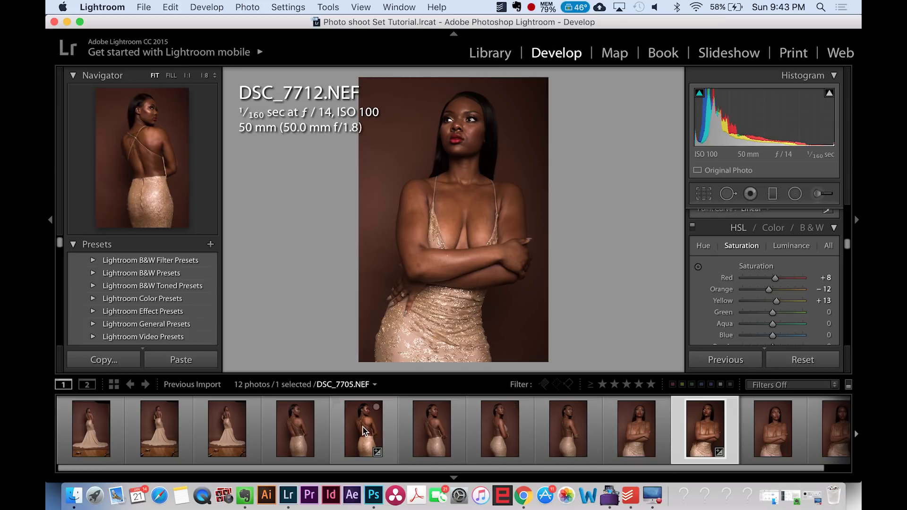
{"action": "left_click", "coordinate": [363, 430]}
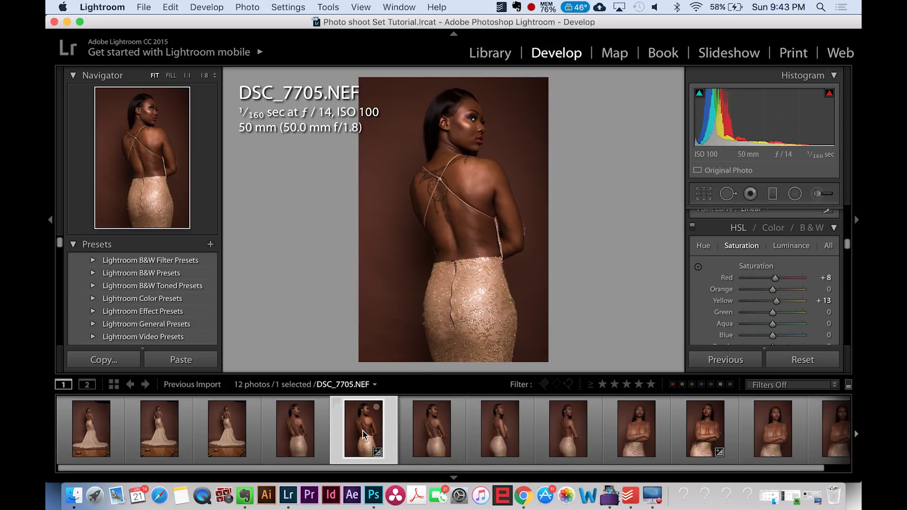
Give photos DSC_7705.NEF, DSC_7707.NEF, DSC_7711.NEF and DSC_7712.NEF a five-star rating
{"action": "key", "text": "5"}
{"action": "left_click", "coordinate": [495, 437]}
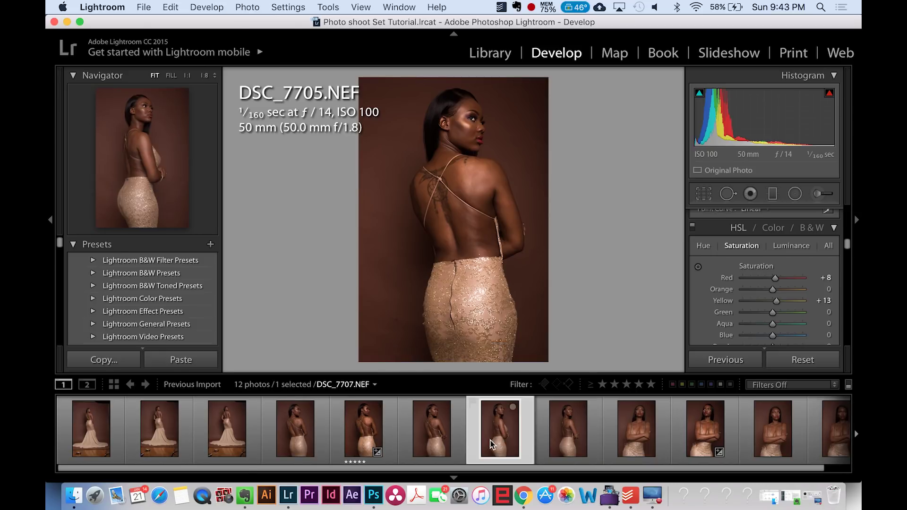
{"action": "key", "text": "5"}
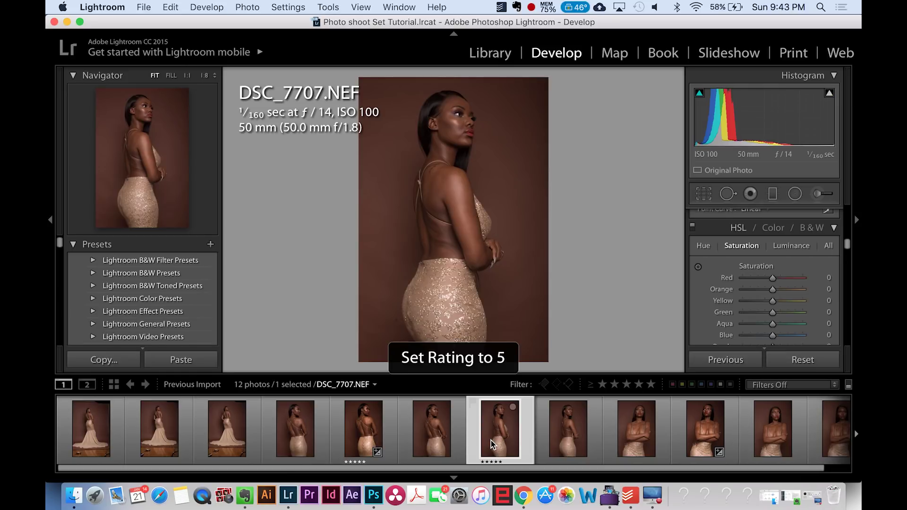
{"action": "left_click", "coordinate": [626, 448]}
{"action": "key", "text": "5"}
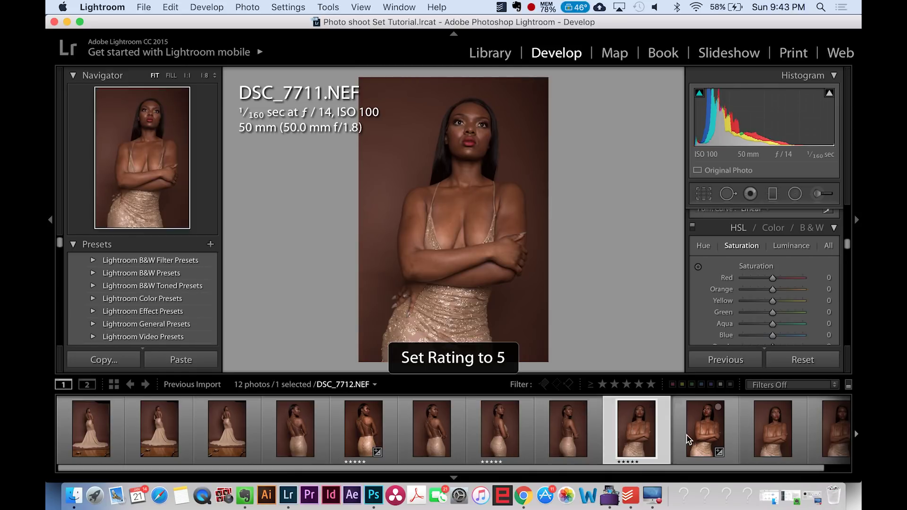
{"action": "left_click", "coordinate": [704, 433]}
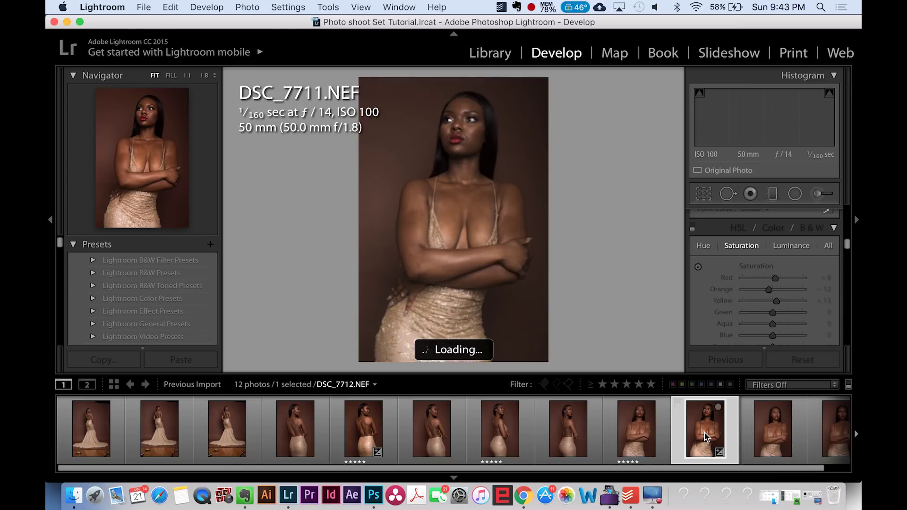
{"action": "key", "text": "5"}
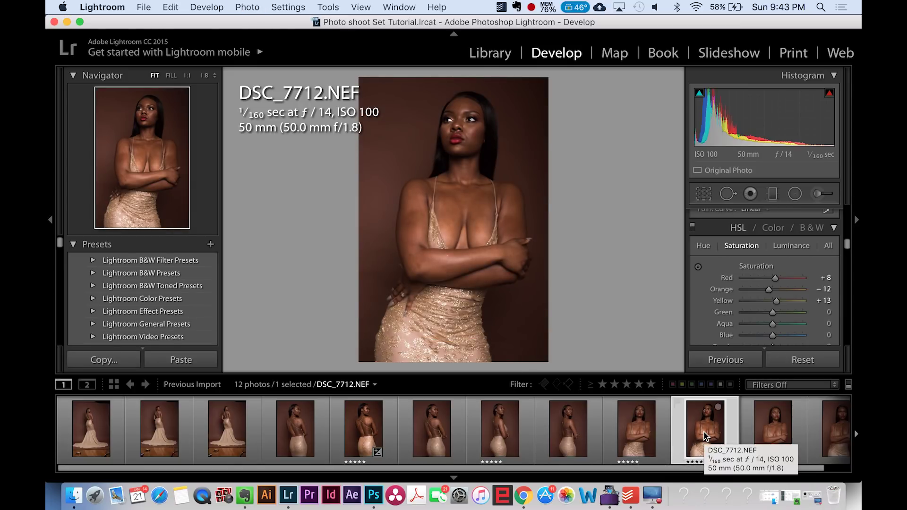
Filter the filmstrip to show only the Rated photos
{"action": "left_click", "coordinate": [775, 385]}
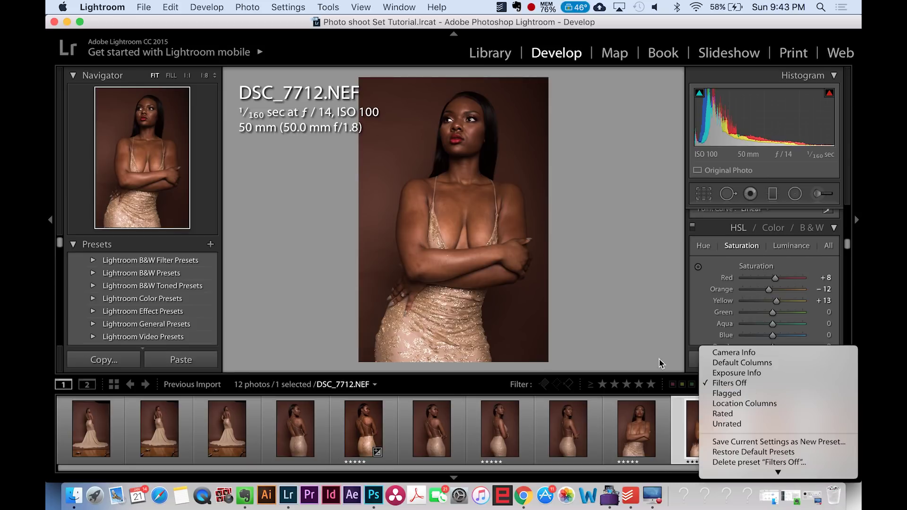
{"action": "left_click", "coordinate": [659, 358]}
{"action": "left_click", "coordinate": [782, 385]}
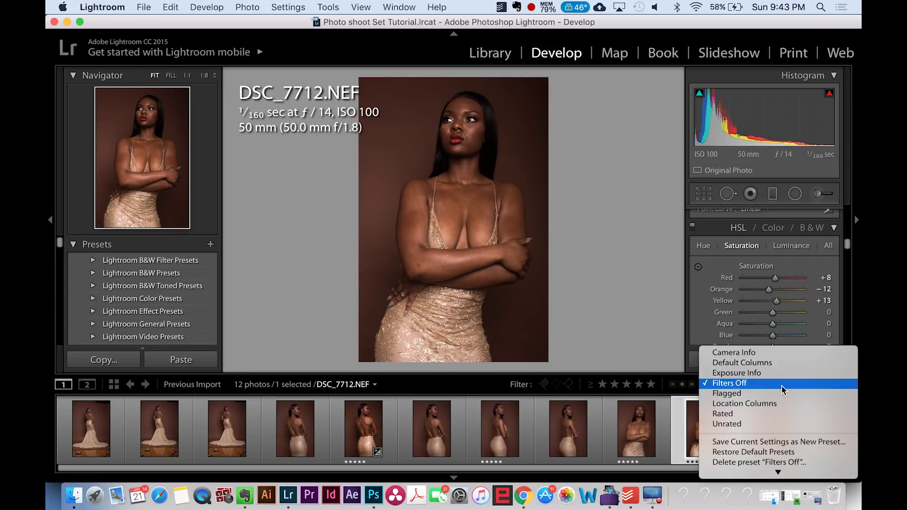
{"action": "left_click", "coordinate": [729, 414]}
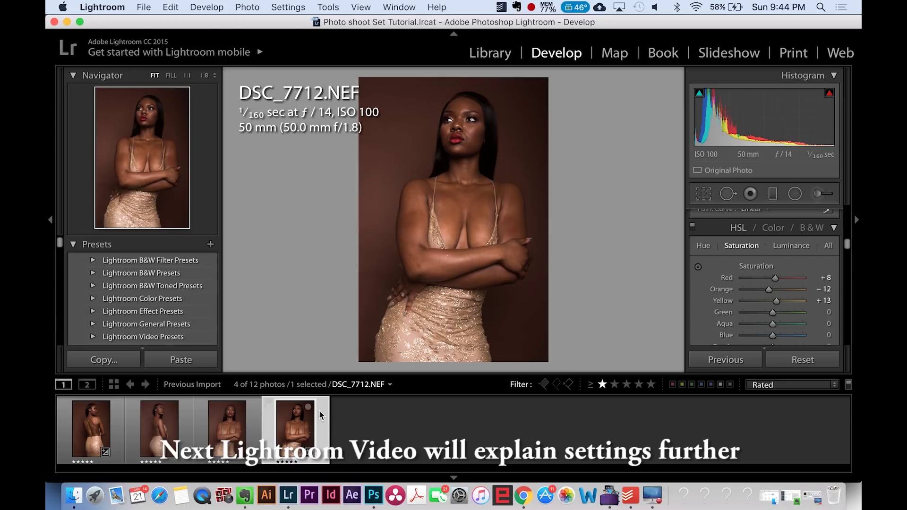
Select all the rated photos, with DSC_7705.NEF as the active one, and open the export settings for them
{"action": "left_click", "coordinate": [348, 437]}
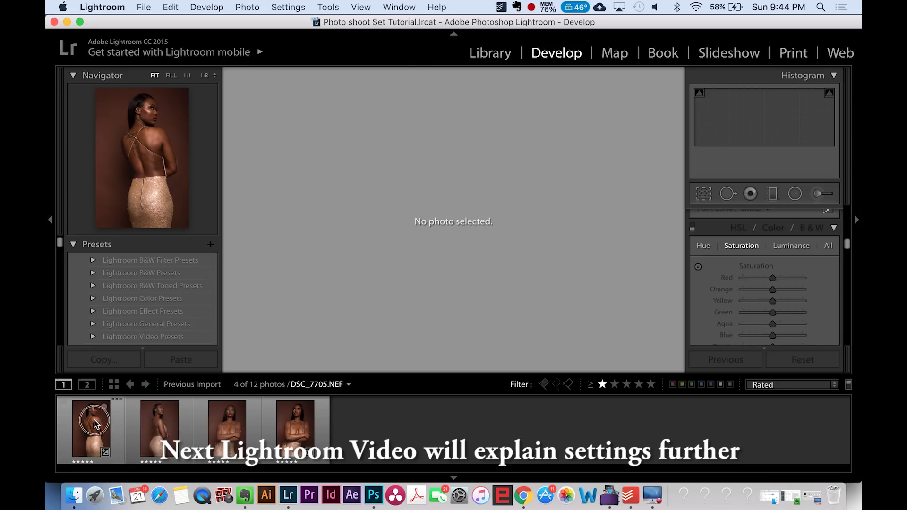
{"action": "left_click", "coordinate": [108, 434]}
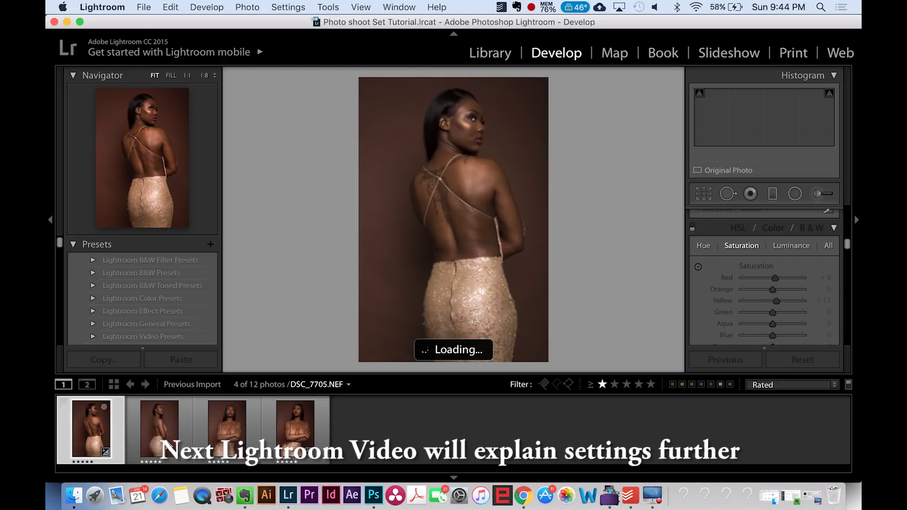
{"action": "left_click", "coordinate": [159, 430], "text": "super"}
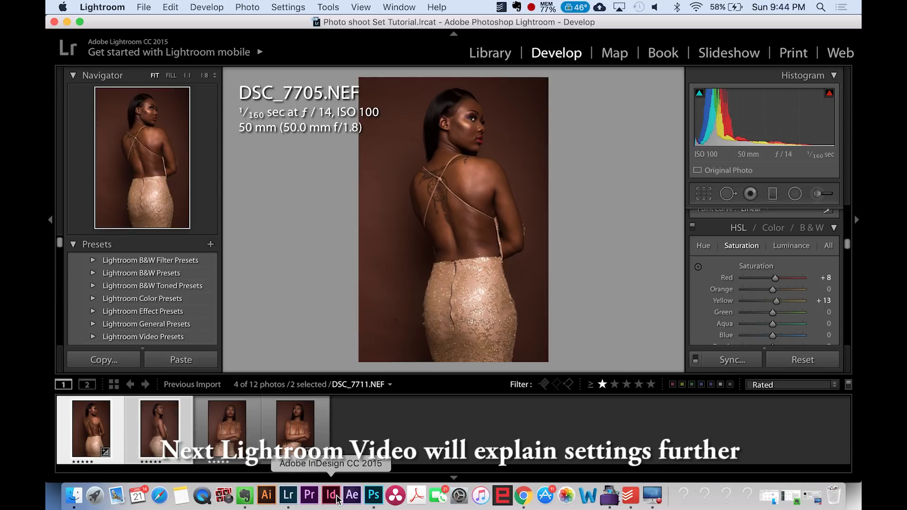
{"action": "key", "text": "super+a"}
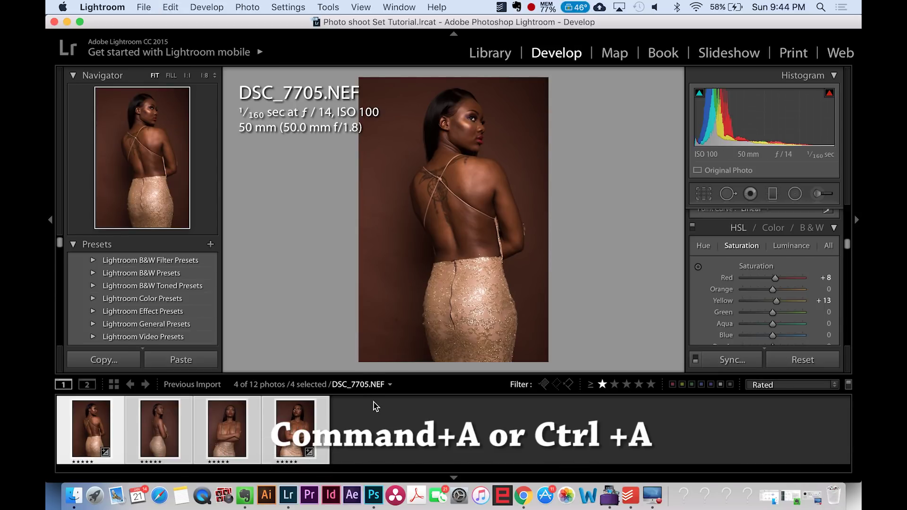
{"action": "left_click", "coordinate": [144, 7]}
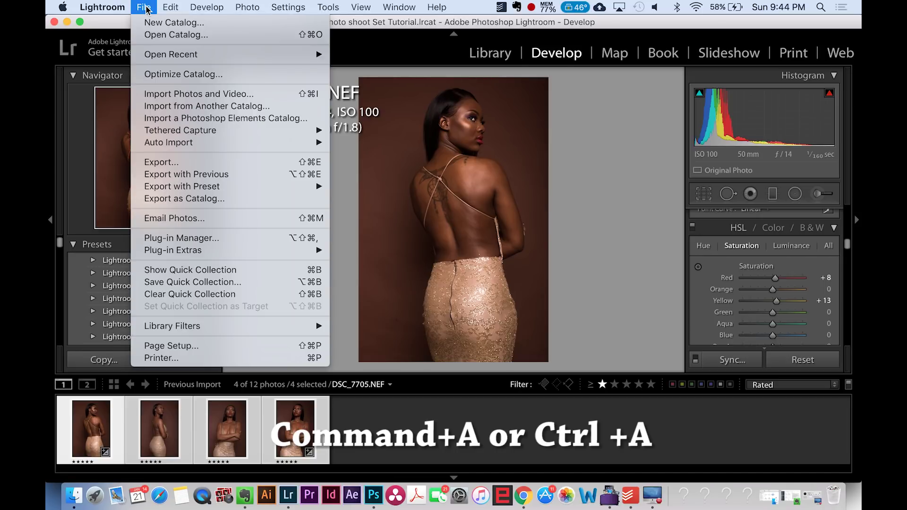
{"action": "left_click", "coordinate": [169, 162]}
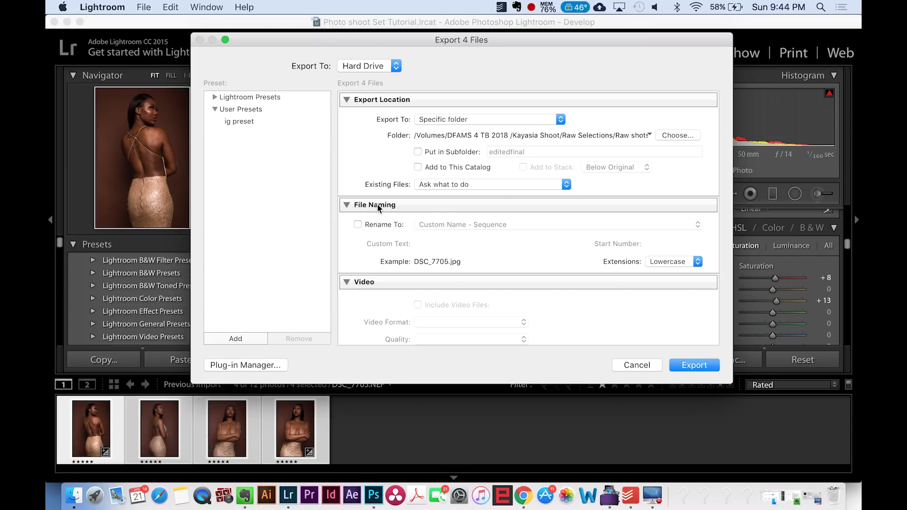
{"action": "scroll", "coordinate": [506, 193], "scroll_direction": "down", "scroll_amount": 10}
{"action": "scroll", "coordinate": [506, 192], "scroll_direction": "up", "scroll_amount": 10}
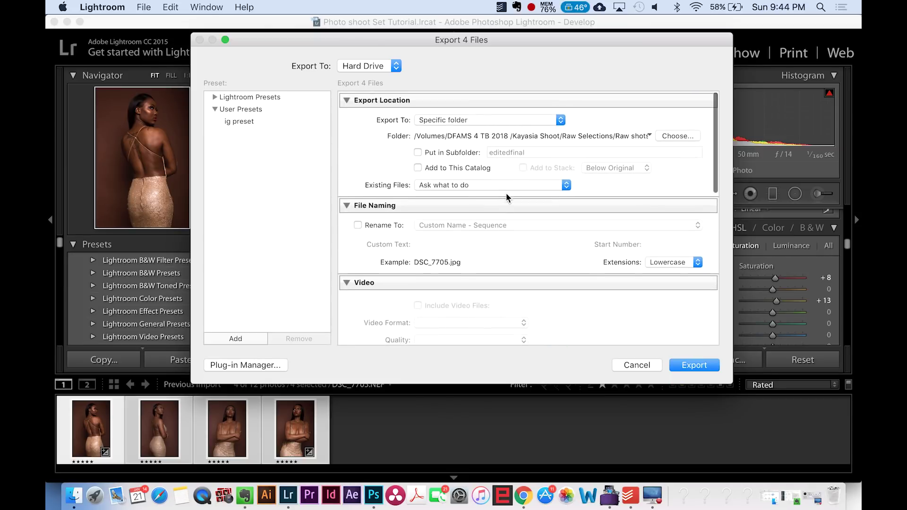
Set the export location to a new folder named Edited inside the Photo Shoot Set folder
{"action": "left_click", "coordinate": [671, 136]}
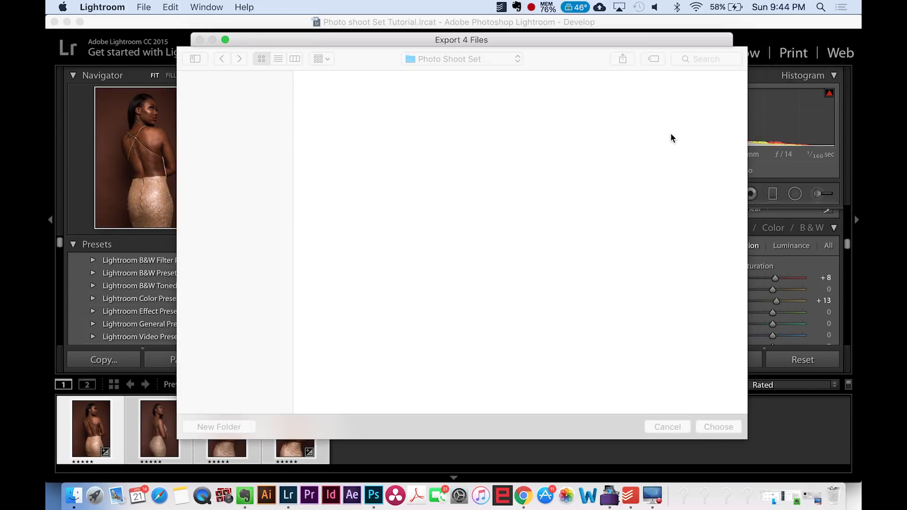
{"action": "left_click", "coordinate": [460, 61]}
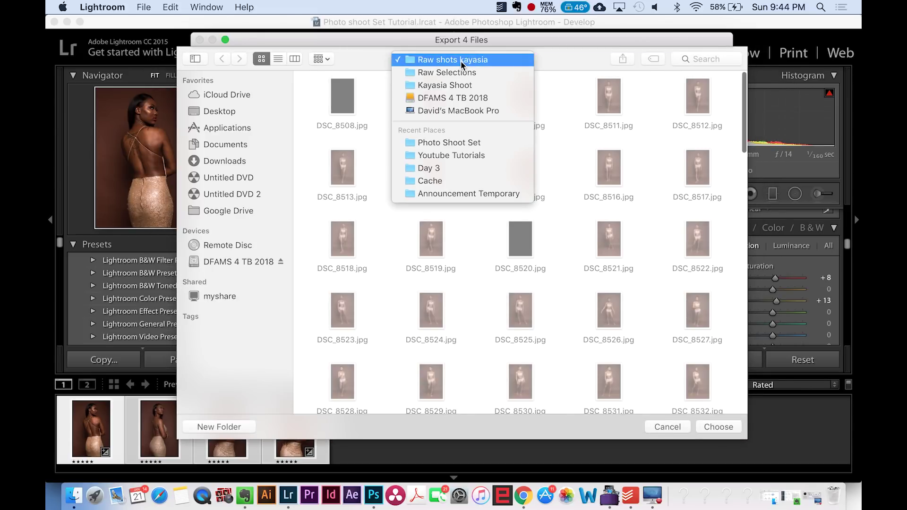
{"action": "left_click", "coordinate": [443, 138]}
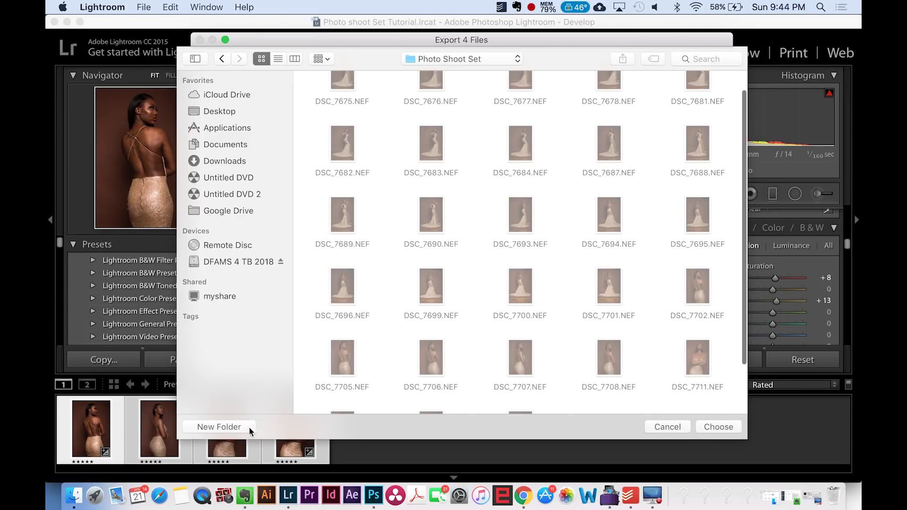
{"action": "left_click", "coordinate": [219, 427]}
{"action": "type", "text": "Ed"}
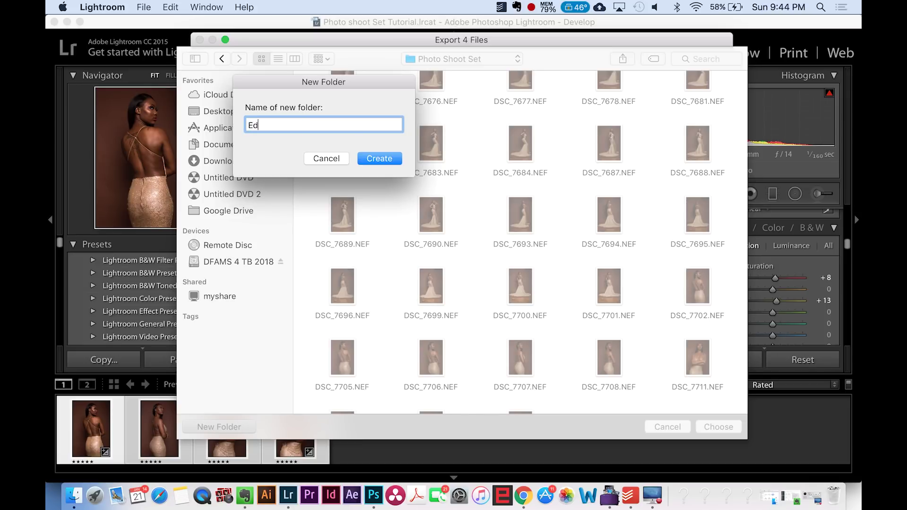
{"action": "type", "text": "ited"}
{"action": "key", "text": "Return"}
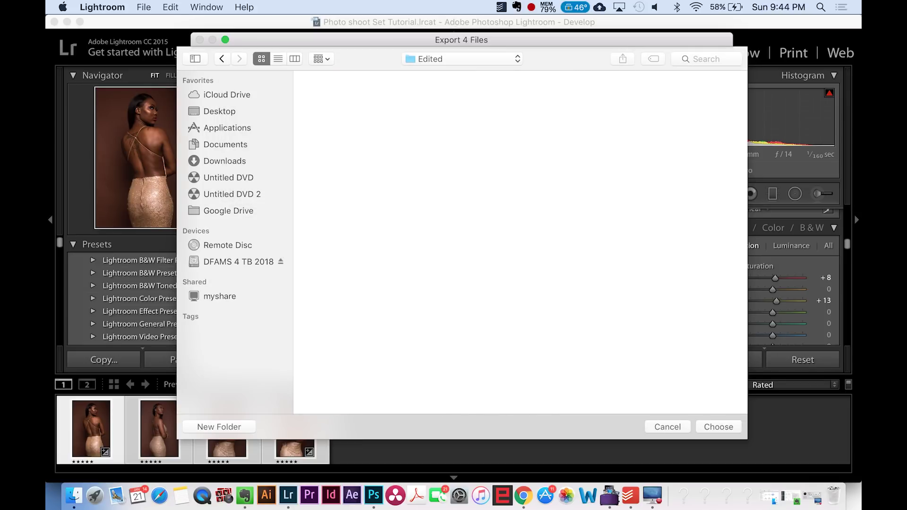
{"action": "left_click", "coordinate": [719, 426]}
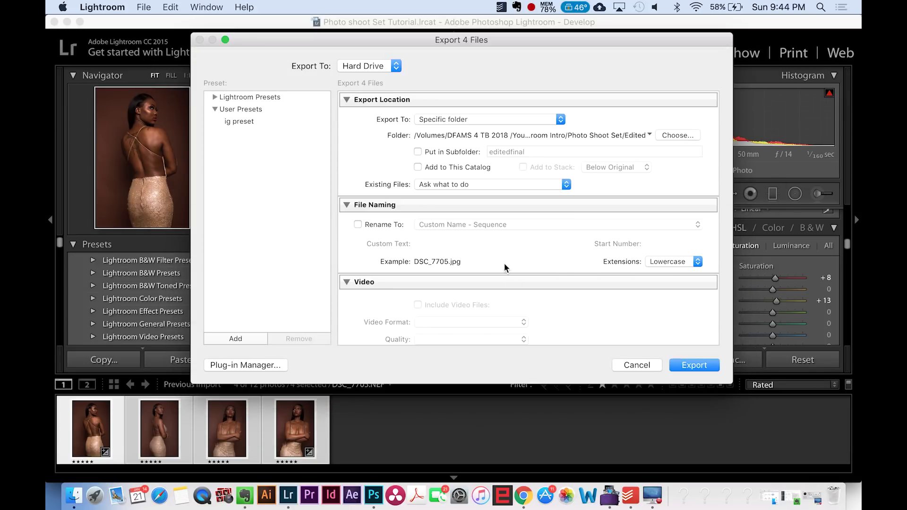
Turn off Resize to Fit in the export's image sizing settings
{"action": "scroll", "coordinate": [503, 262], "scroll_direction": "down", "scroll_amount": 2}
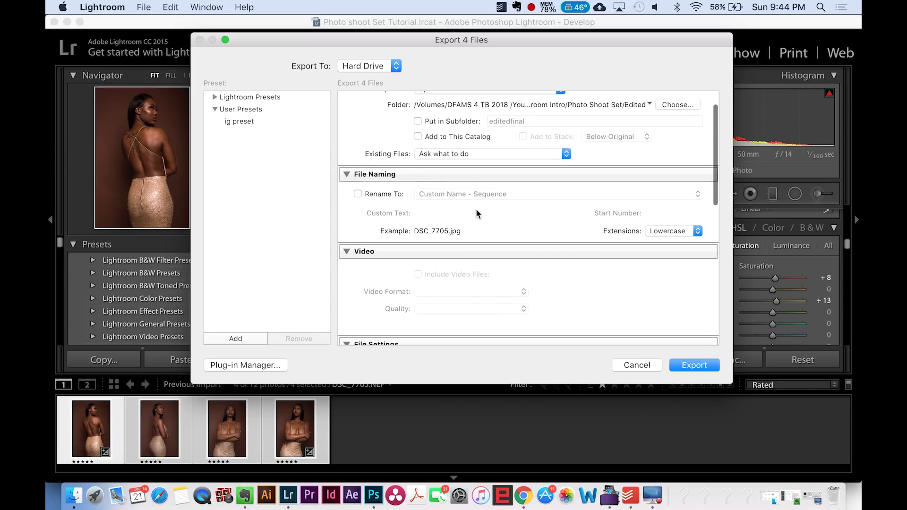
{"action": "scroll", "coordinate": [420, 263], "scroll_direction": "down", "scroll_amount": 5}
{"action": "scroll", "coordinate": [414, 204], "scroll_direction": "down", "scroll_amount": 4}
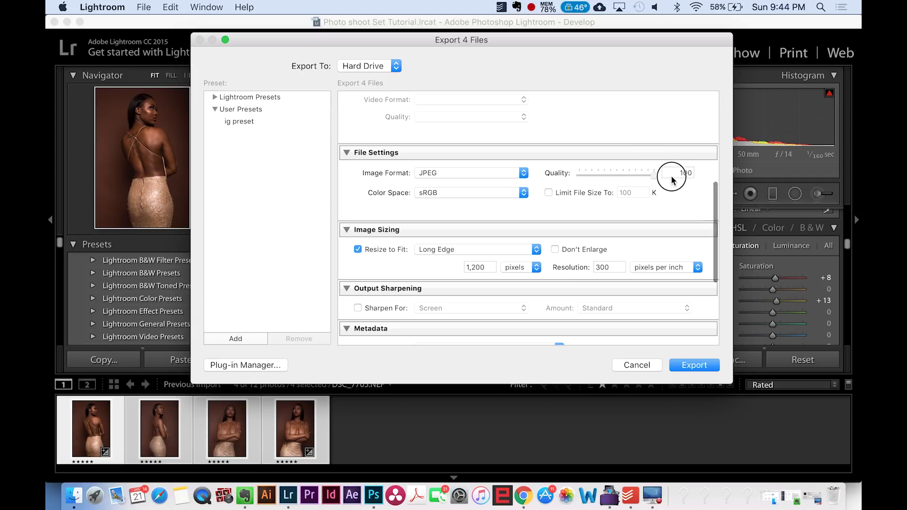
{"action": "scroll", "coordinate": [447, 175], "scroll_direction": "down", "scroll_amount": 3}
{"action": "left_click", "coordinate": [370, 176]}
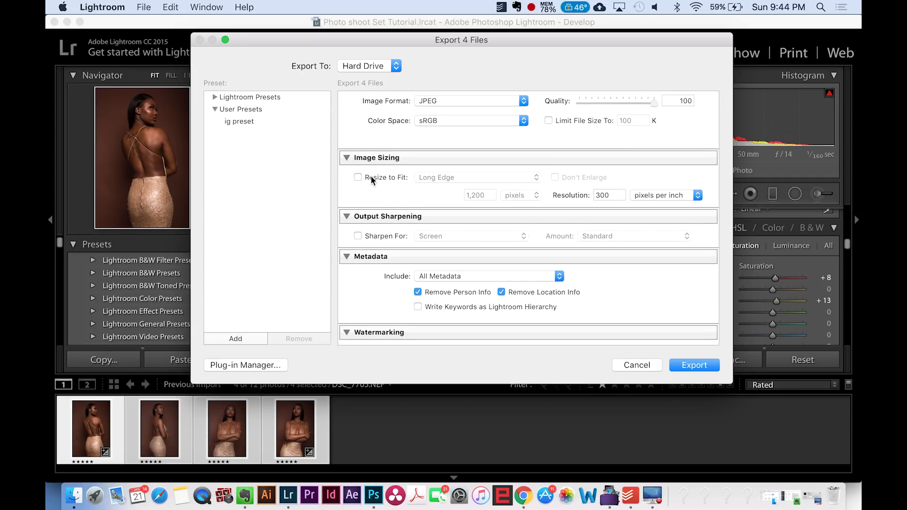
Turn off the watermark for the export and export the selected photos
{"action": "scroll", "coordinate": [370, 175], "scroll_direction": "down", "scroll_amount": 4}
{"action": "left_click", "coordinate": [365, 271]}
{"action": "left_click", "coordinate": [365, 271]}
{"action": "left_click", "coordinate": [483, 269]}
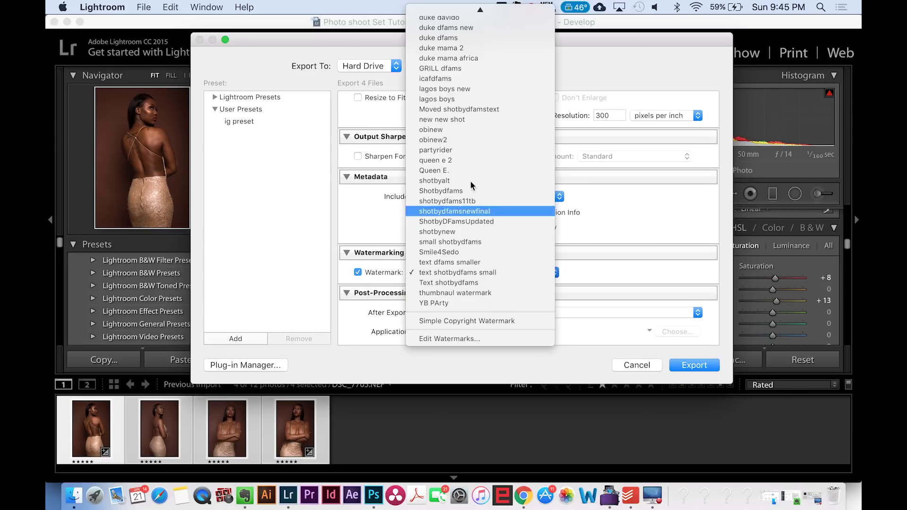
{"action": "left_click", "coordinate": [383, 273]}
{"action": "left_click", "coordinate": [383, 272]}
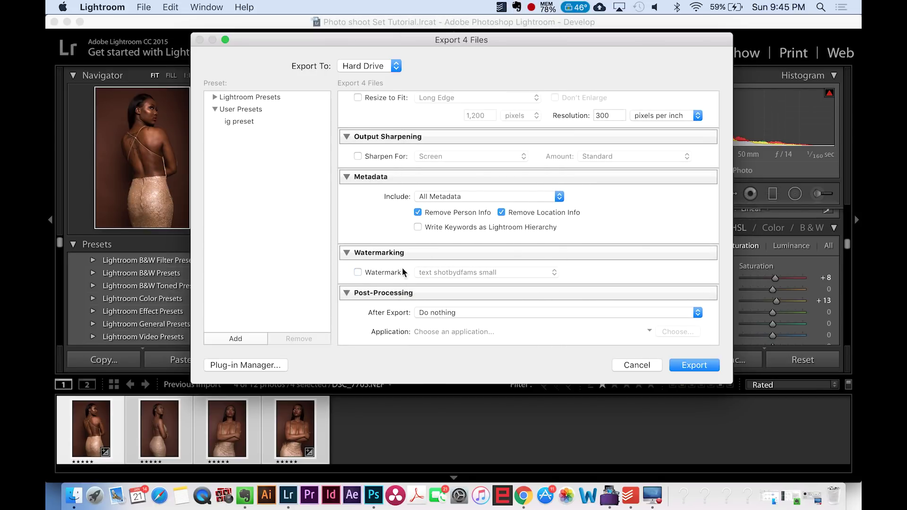
{"action": "scroll", "coordinate": [457, 262], "scroll_direction": "down", "scroll_amount": 1}
{"action": "left_click", "coordinate": [689, 367]}
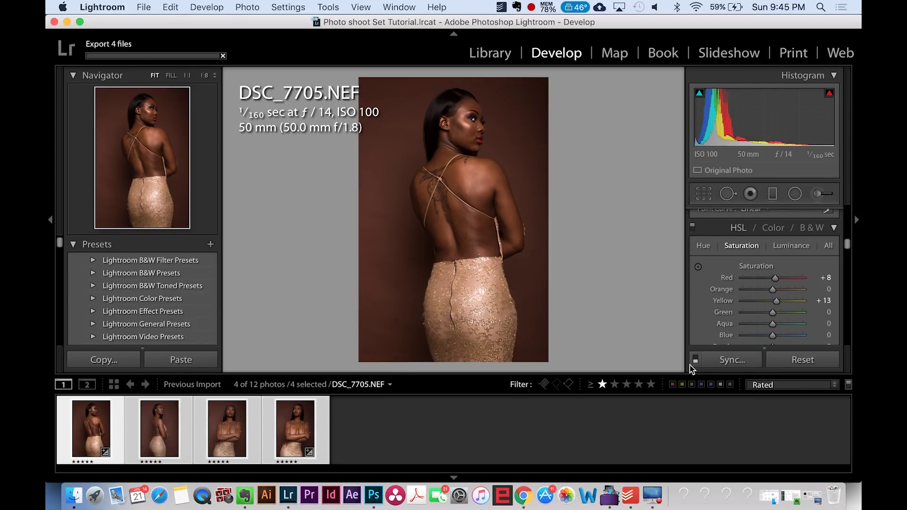